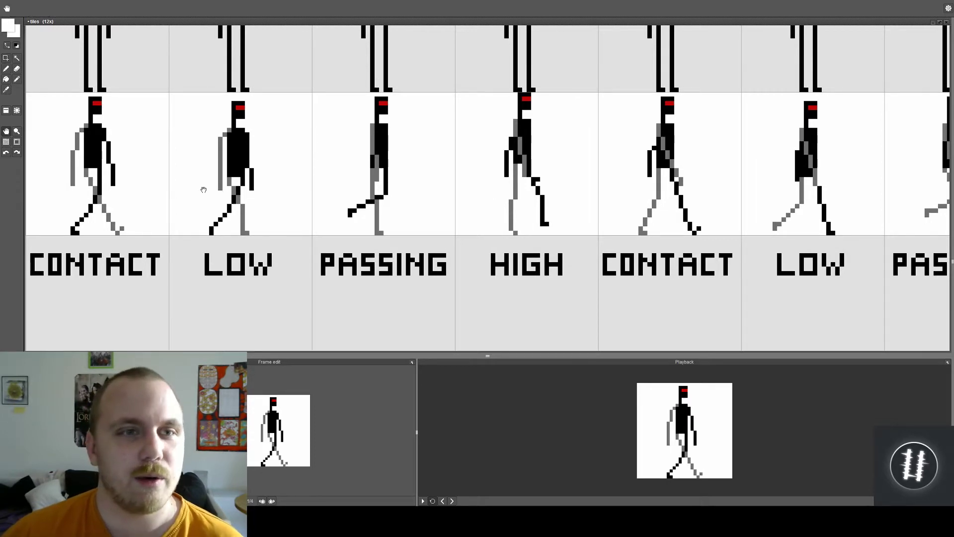
Step: Examine the eight-frame walk cycle and the shorter labelled walk variants across the tile sheet
{"action": "scroll", "coordinate": [295, 185], "scroll_direction": "down", "scroll_amount": 2}
{"action": "left_click_drag", "start_coordinate": [491, 212], "coordinate": [414, 215]}
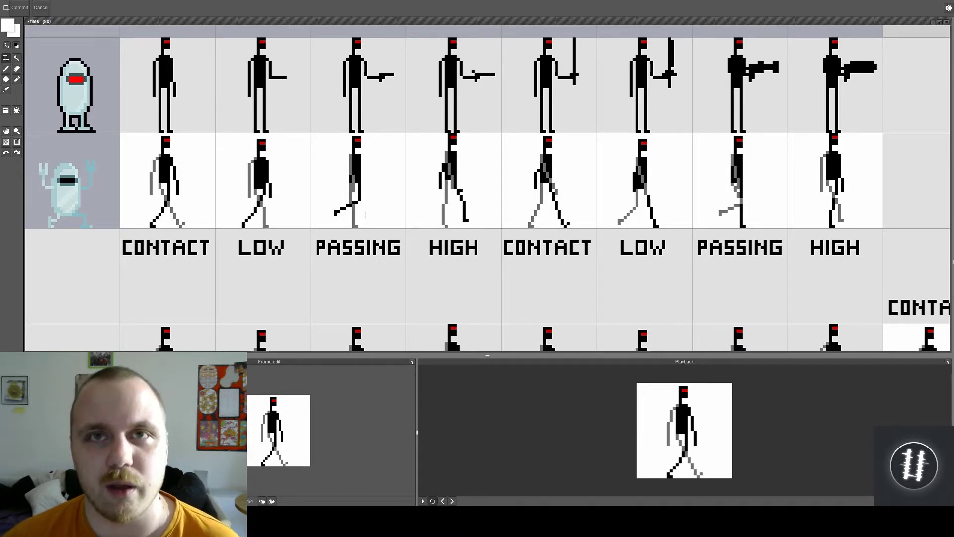
{"action": "scroll", "coordinate": [281, 231], "scroll_direction": "up", "scroll_amount": 1}
{"action": "key", "text": "space"}
{"action": "left_click_drag", "start_coordinate": [226, 227], "coordinate": [436, 250]}
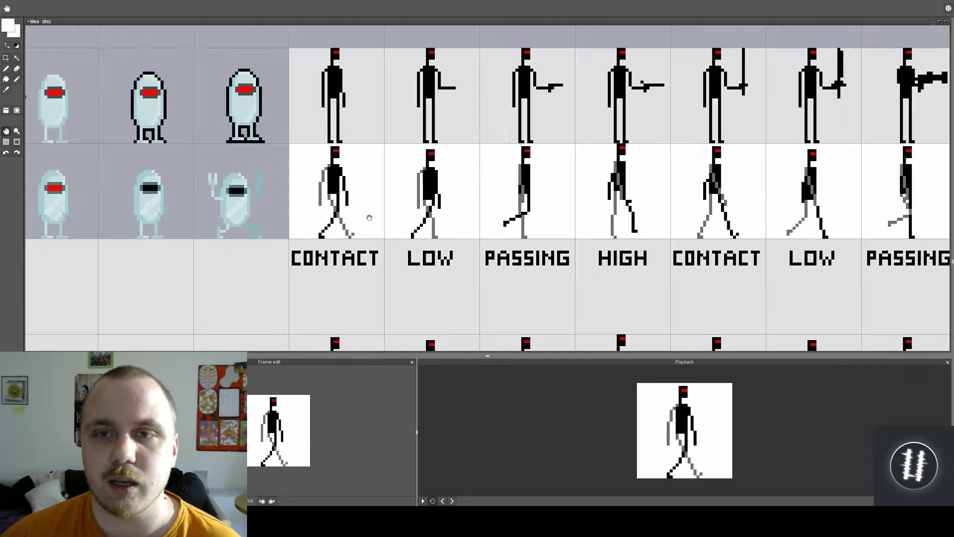
{"action": "scroll", "coordinate": [354, 221], "scroll_direction": "down", "scroll_amount": 2}
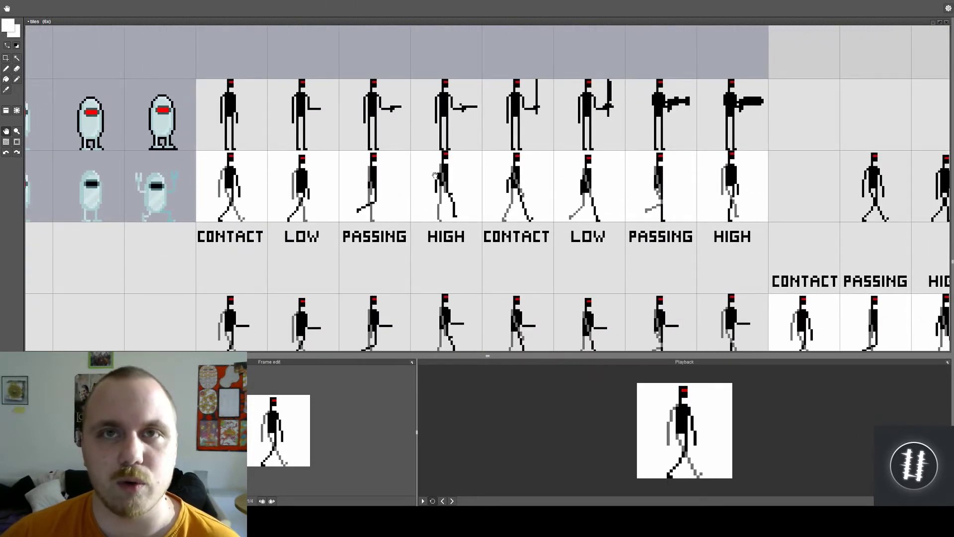
{"action": "left_click_drag", "start_coordinate": [727, 264], "coordinate": [230, 103]}
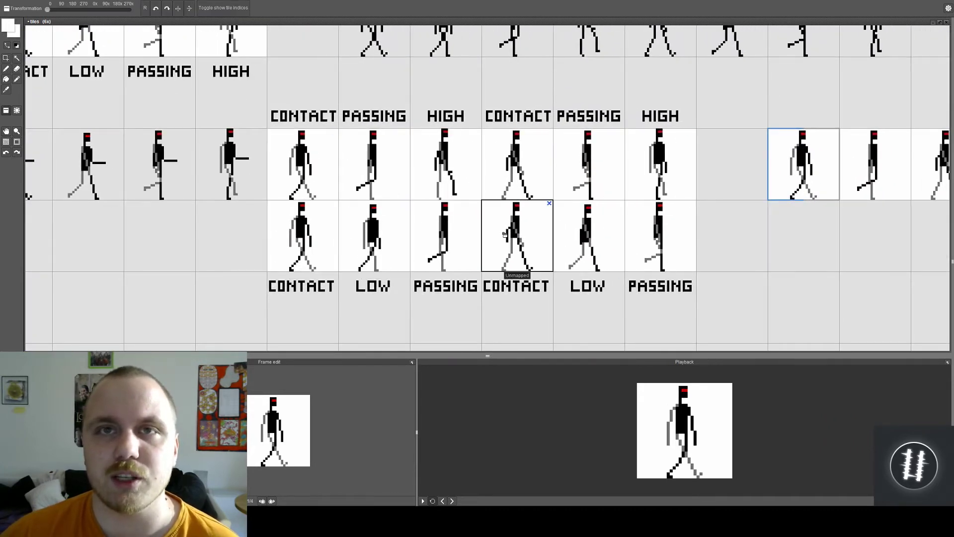
{"action": "left_click_drag", "start_coordinate": [246, 123], "coordinate": [692, 272]}
{"action": "left_click_drag", "start_coordinate": [453, 220], "coordinate": [484, 227]}
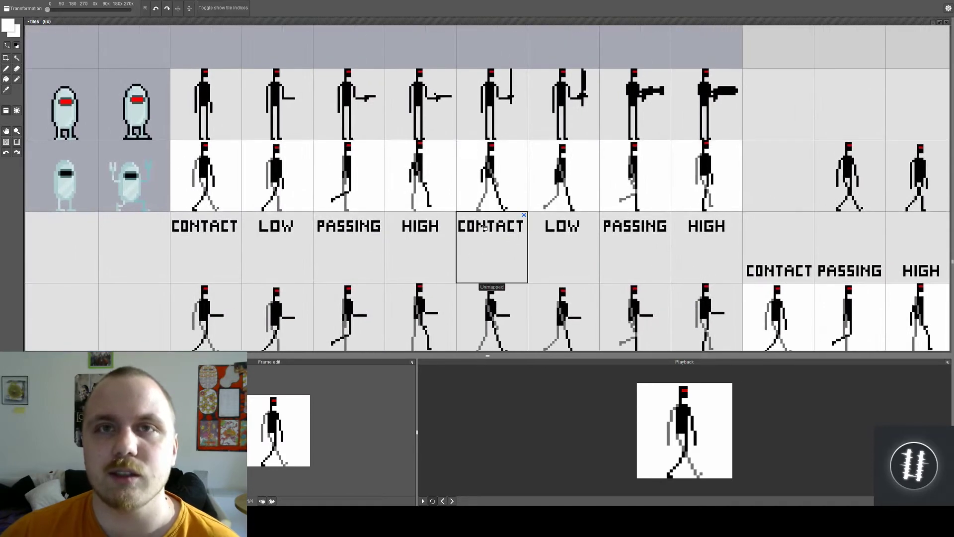
Step: Examine the Contact and Low poses at the start of the eight-frame walk cycle, up close and in overview
{"action": "scroll", "coordinate": [485, 228], "scroll_direction": "up", "scroll_amount": 1}
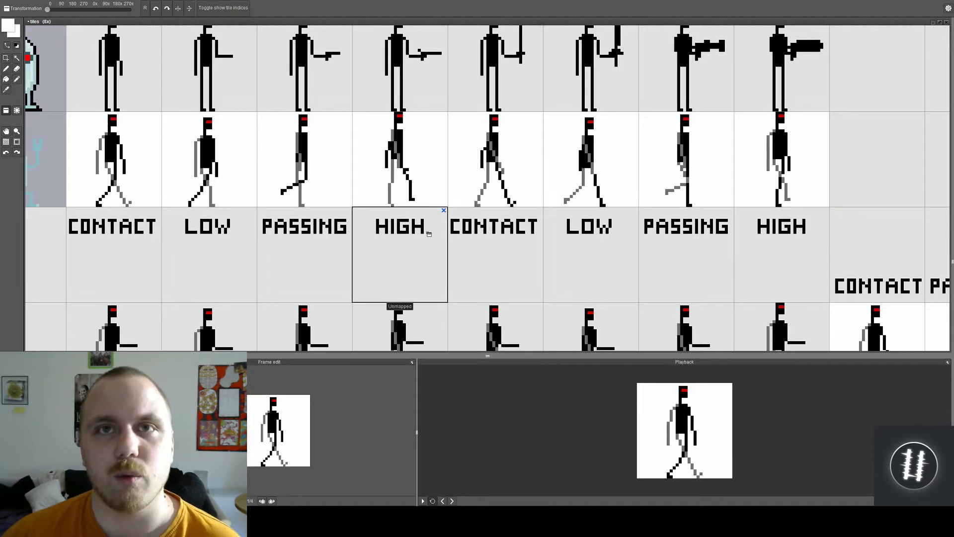
{"action": "key", "text": "m"}
{"action": "left_click_drag", "start_coordinate": [413, 244], "coordinate": [364, 276]}
{"action": "left_click", "coordinate": [348, 280]}
{"action": "mouse_move", "coordinate": [298, 260]}
{"action": "left_mouse_down"}
{"action": "mouse_move", "coordinate": [365, 256]}
{"action": "mouse_move", "coordinate": [416, 269]}
{"action": "left_mouse_up"}
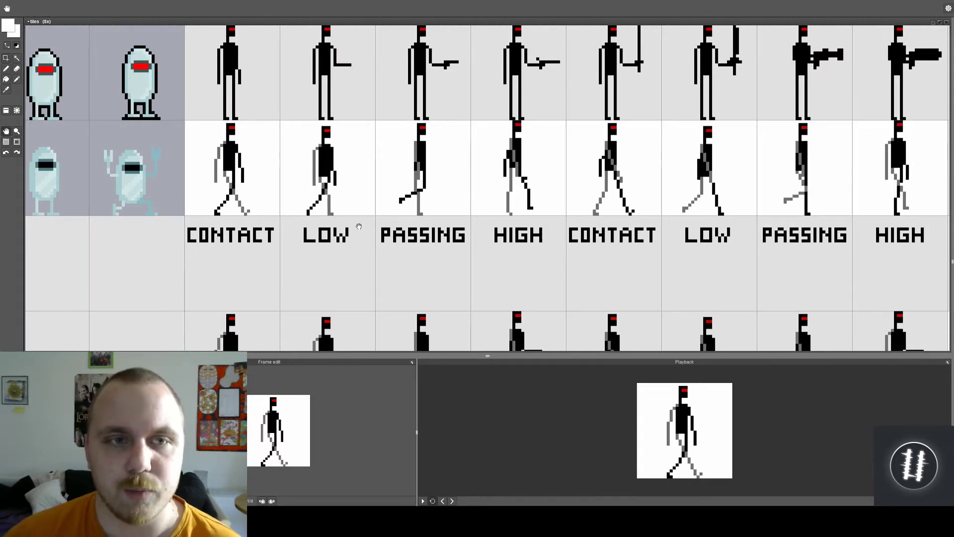
{"action": "scroll", "coordinate": [394, 222], "scroll_direction": "left", "scroll_amount": 3}
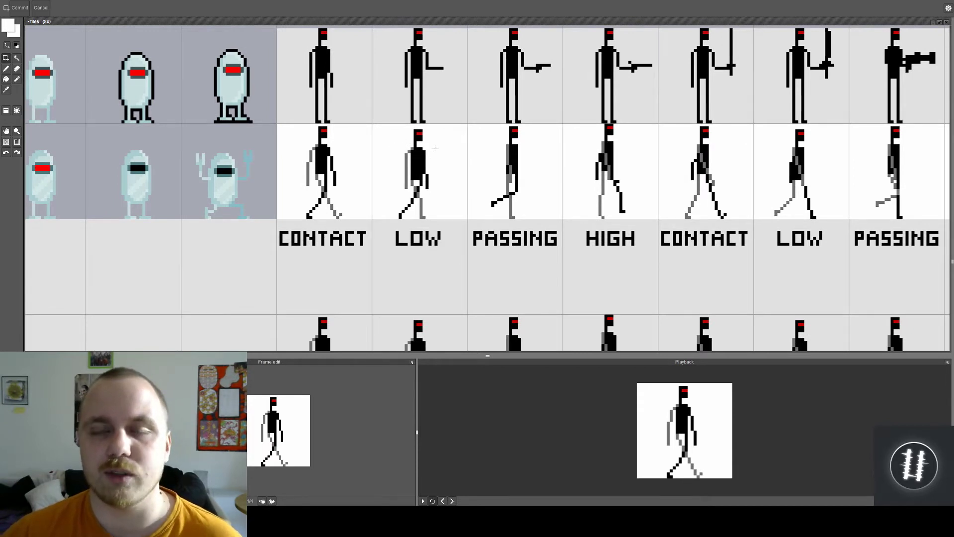
{"action": "scroll", "coordinate": [473, 152], "scroll_direction": "down", "scroll_amount": 2}
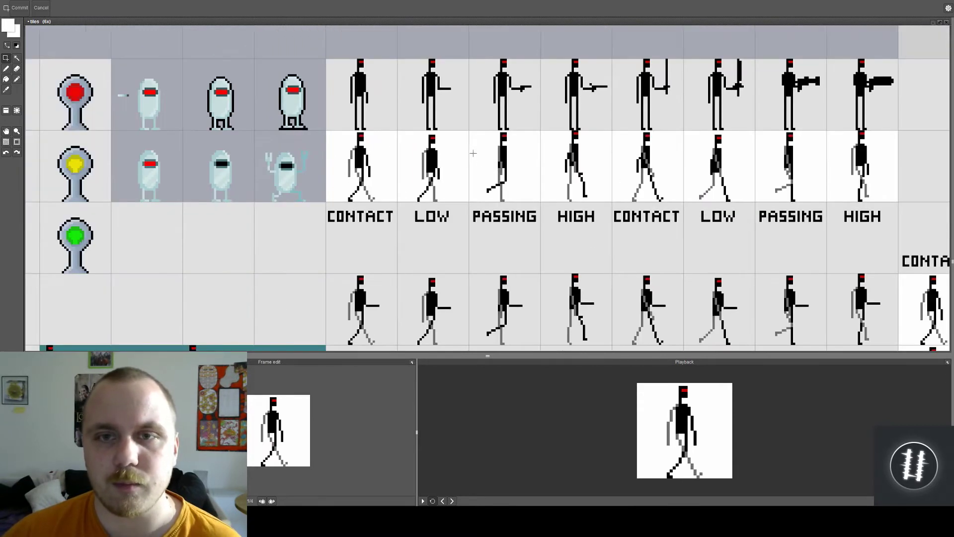
{"action": "left_click_drag", "start_coordinate": [473, 153], "coordinate": [369, 134]}
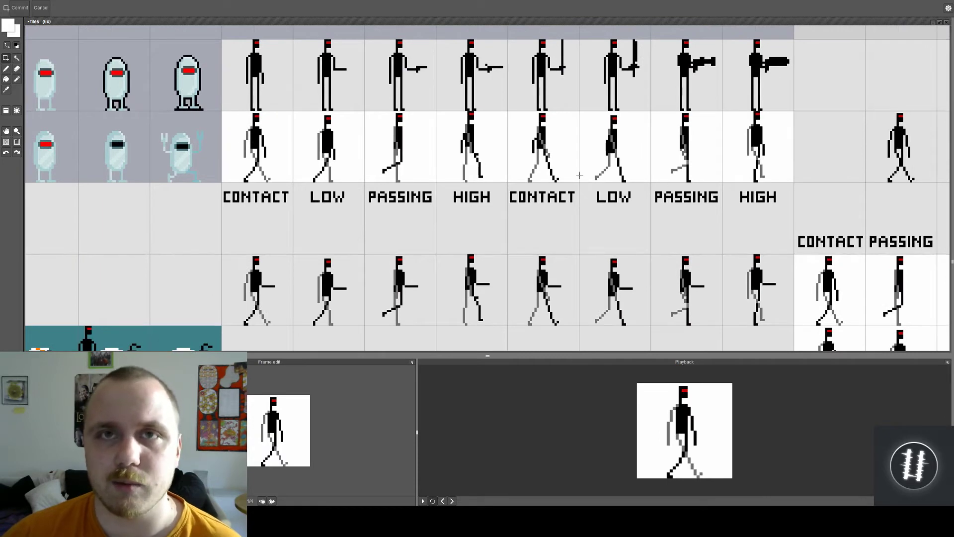
{"action": "scroll", "coordinate": [259, 143], "scroll_direction": "up", "scroll_amount": 3}
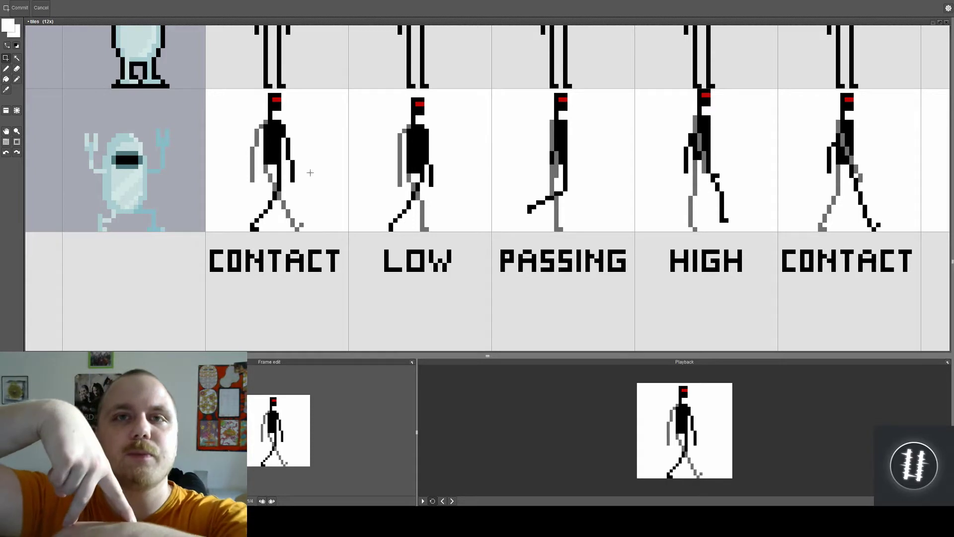
{"action": "scroll", "coordinate": [279, 168], "scroll_direction": "up", "scroll_amount": 1}
{"action": "scroll", "coordinate": [278, 167], "scroll_direction": "down", "scroll_amount": 1}
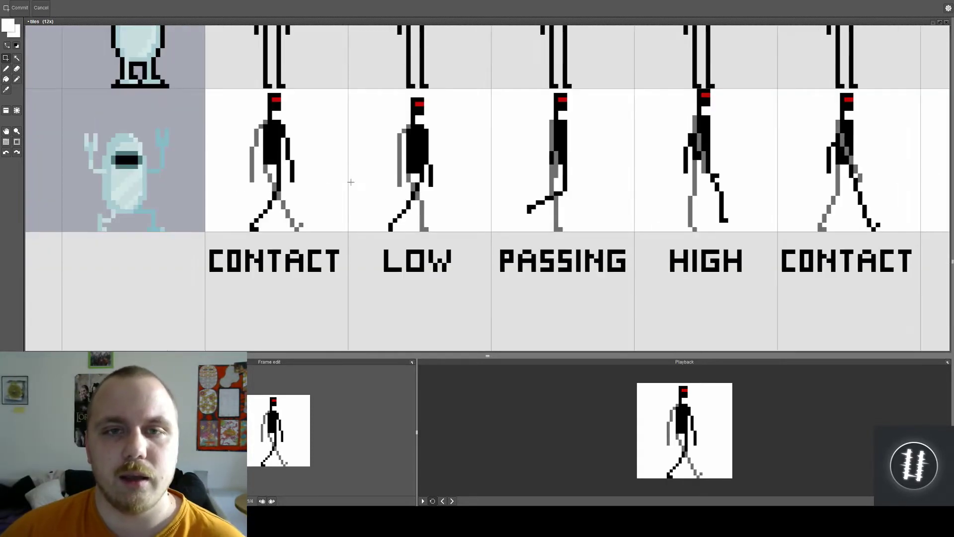
{"action": "left_click_drag", "start_coordinate": [351, 182], "coordinate": [412, 190]}
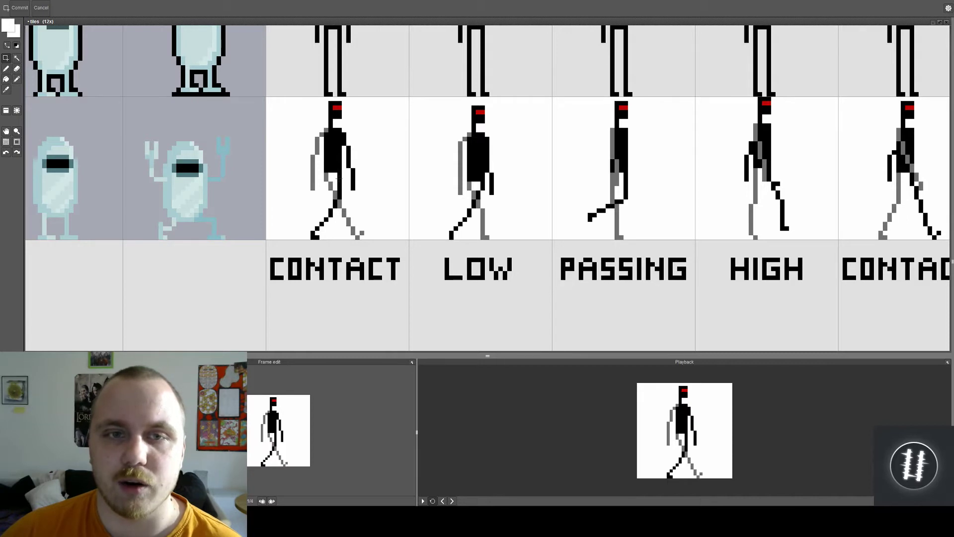
{"action": "left_click_drag", "start_coordinate": [478, 208], "coordinate": [399, 206]}
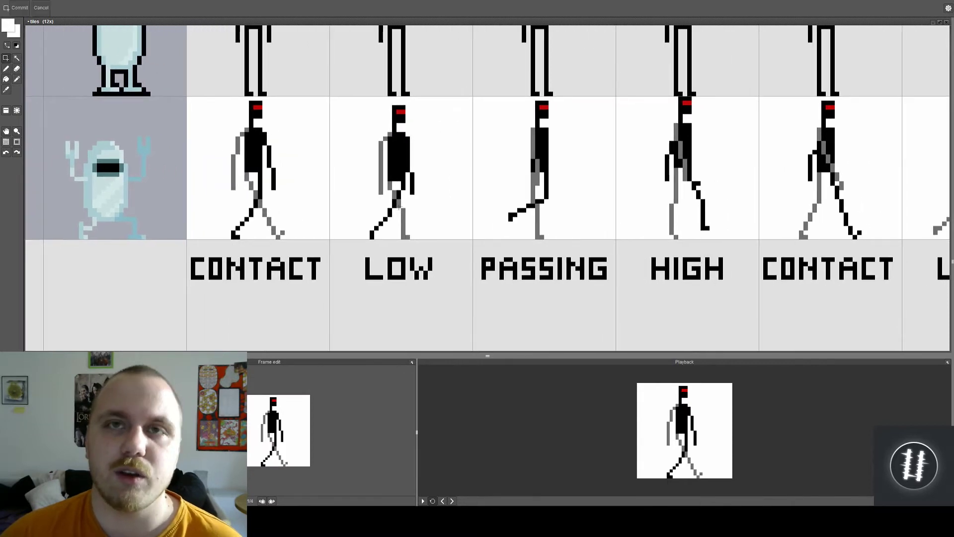
{"action": "scroll", "coordinate": [427, 189], "scroll_direction": "down", "scroll_amount": 1}
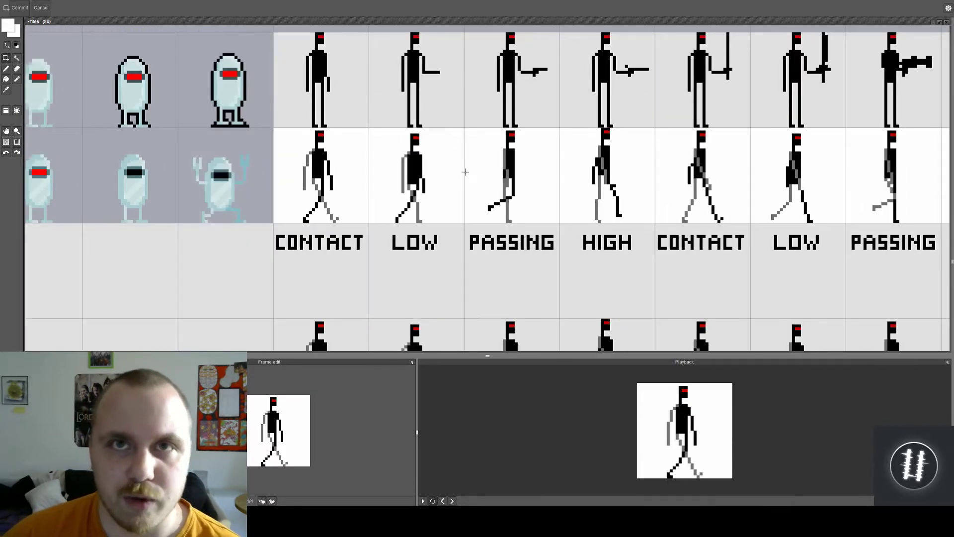
{"action": "left_click_drag", "start_coordinate": [448, 171], "coordinate": [343, 157]}
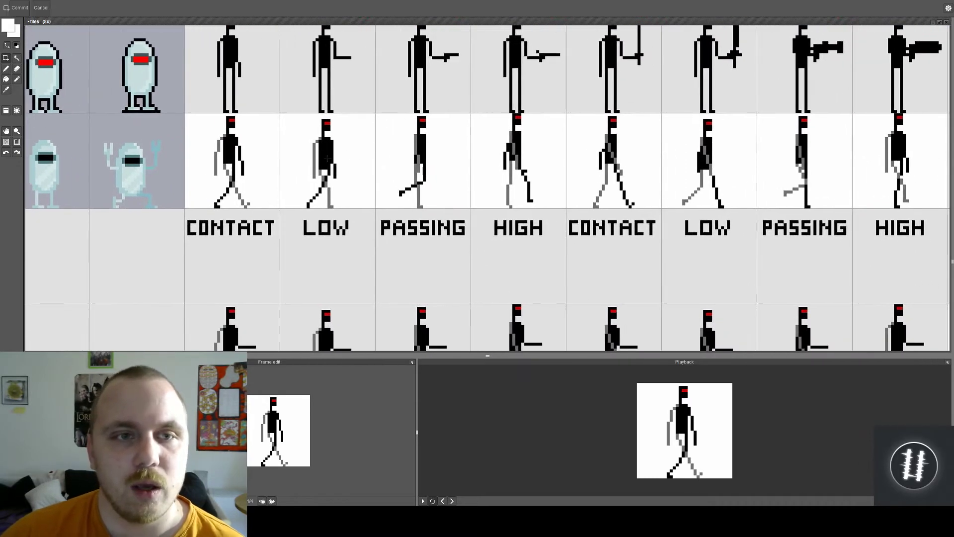
Step: Compare the Passing and High poses with the second half of the eight-frame walk cycle
{"action": "scroll", "coordinate": [343, 156], "scroll_direction": "up", "scroll_amount": 1}
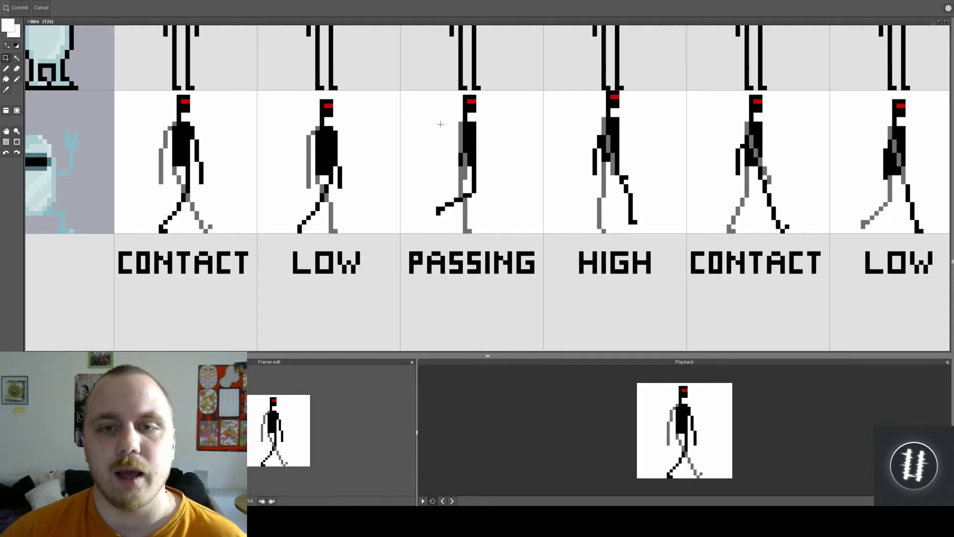
{"action": "left_click_drag", "start_coordinate": [476, 154], "coordinate": [413, 148]}
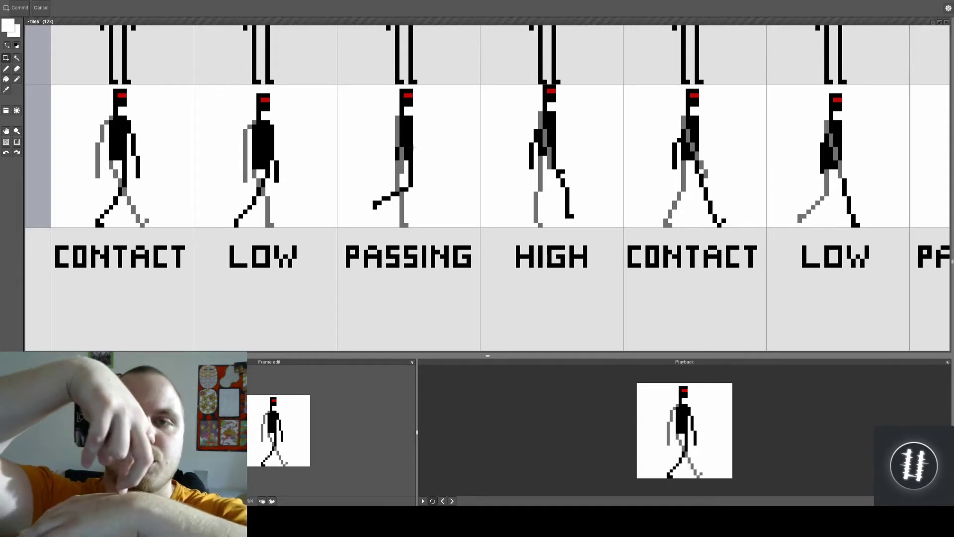
{"action": "left_click_drag", "start_coordinate": [457, 158], "coordinate": [421, 161]}
{"action": "left_click_drag", "start_coordinate": [475, 180], "coordinate": [419, 184]}
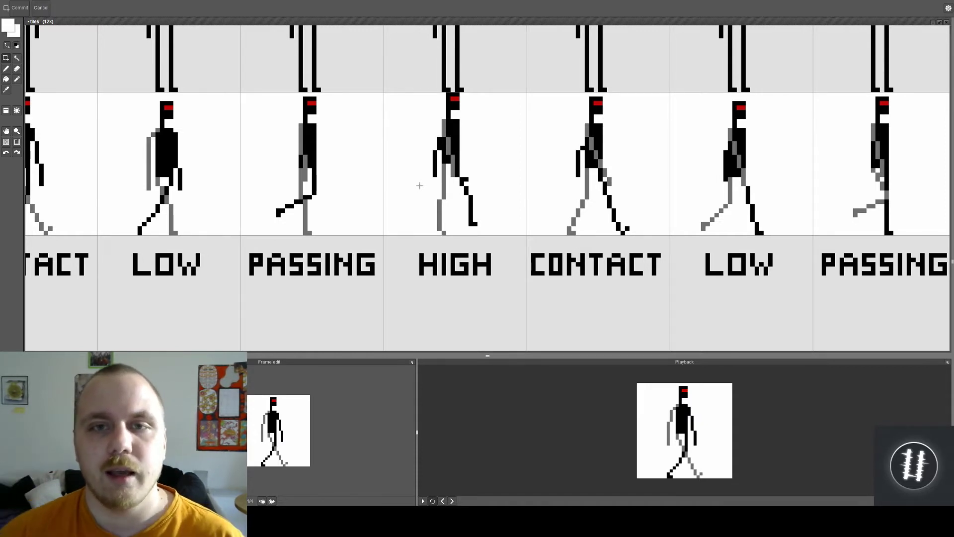
{"action": "scroll", "coordinate": [420, 185], "scroll_direction": "down", "scroll_amount": 1}
{"action": "scroll", "coordinate": [412, 165], "scroll_direction": "left", "scroll_amount": 2}
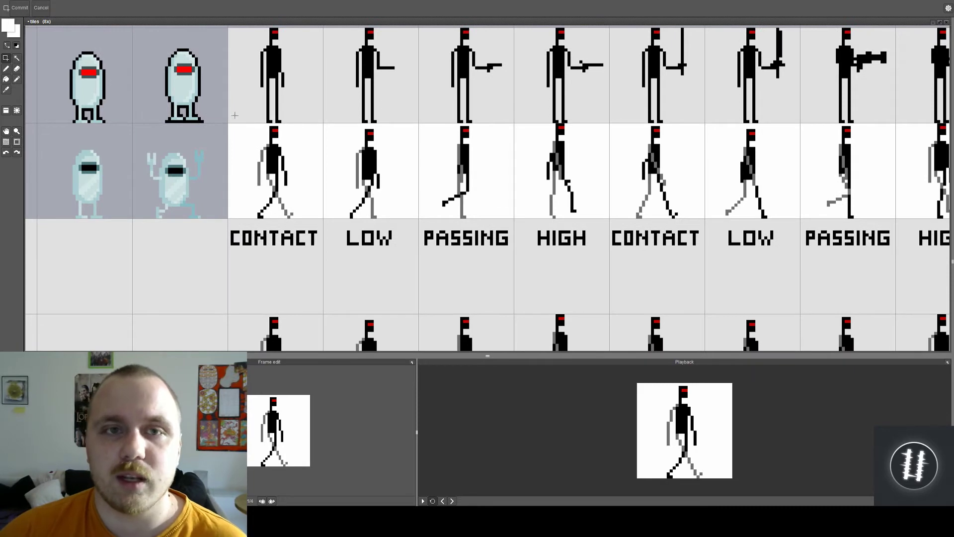
Step: Mark the first four walk frames, Contact through High, with a 128 by 32 selection and compare them with the other four
{"action": "left_click_drag", "start_coordinate": [228, 124], "coordinate": [610, 219]}
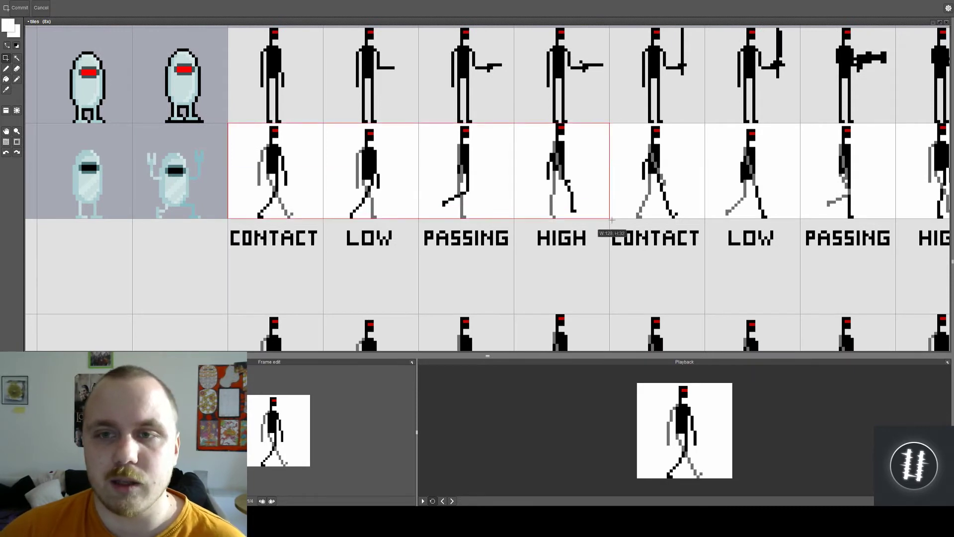
{"action": "key", "text": "space"}
{"action": "left_click_drag", "start_coordinate": [750, 221], "coordinate": [686, 215]}
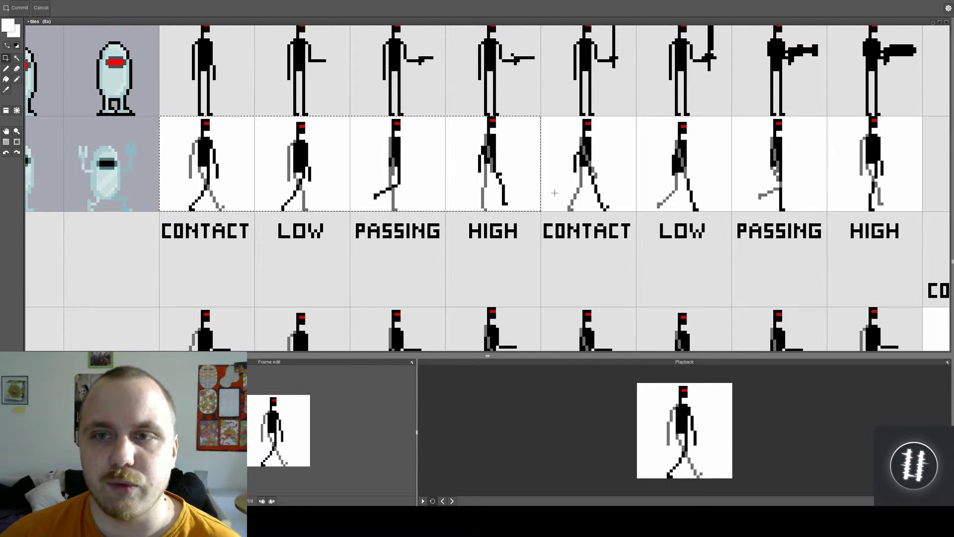
{"action": "left_click_drag", "start_coordinate": [532, 237], "coordinate": [407, 251]}
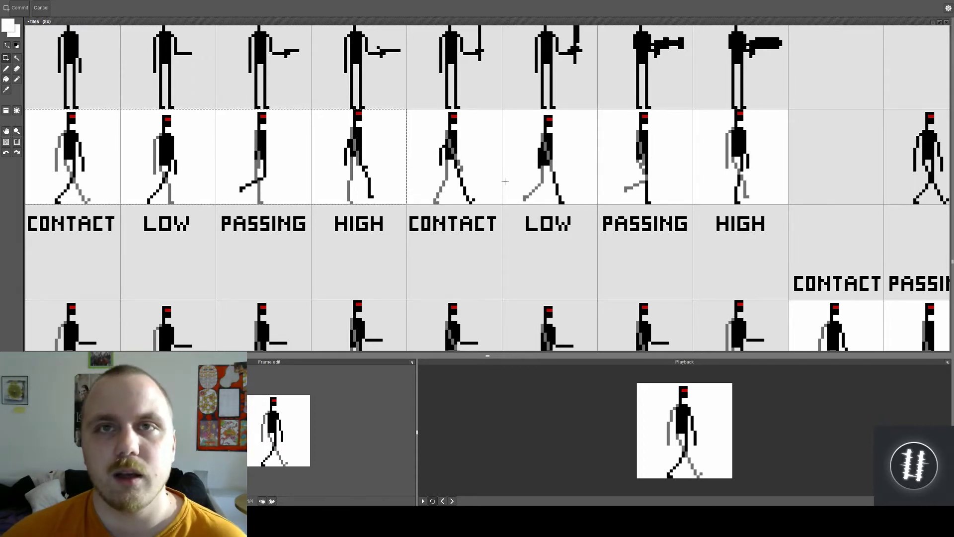
{"action": "left_click_drag", "start_coordinate": [477, 194], "coordinate": [540, 198]}
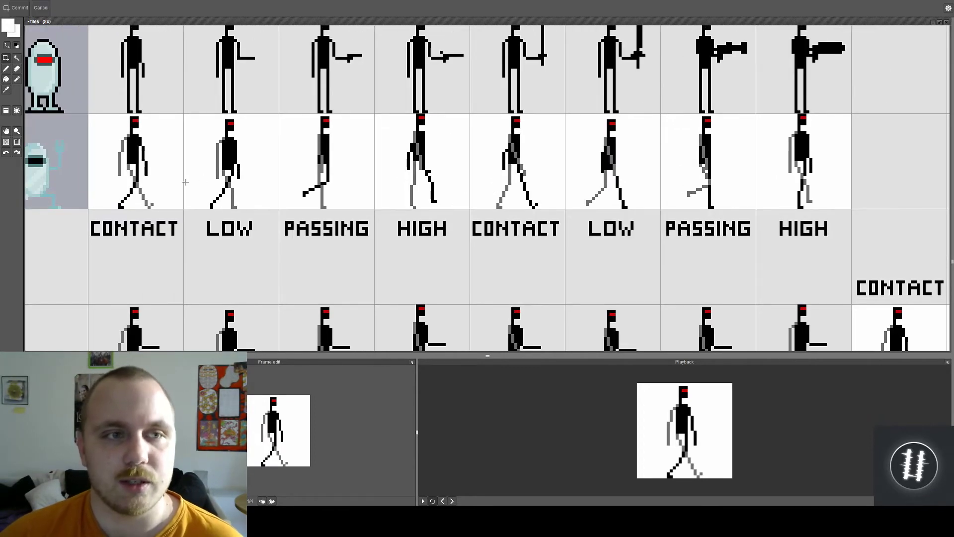
Step: Outline the first four poses and their labels with temporary selections, clearing each one again
{"action": "scroll", "coordinate": [141, 187], "scroll_direction": "up", "scroll_amount": 2}
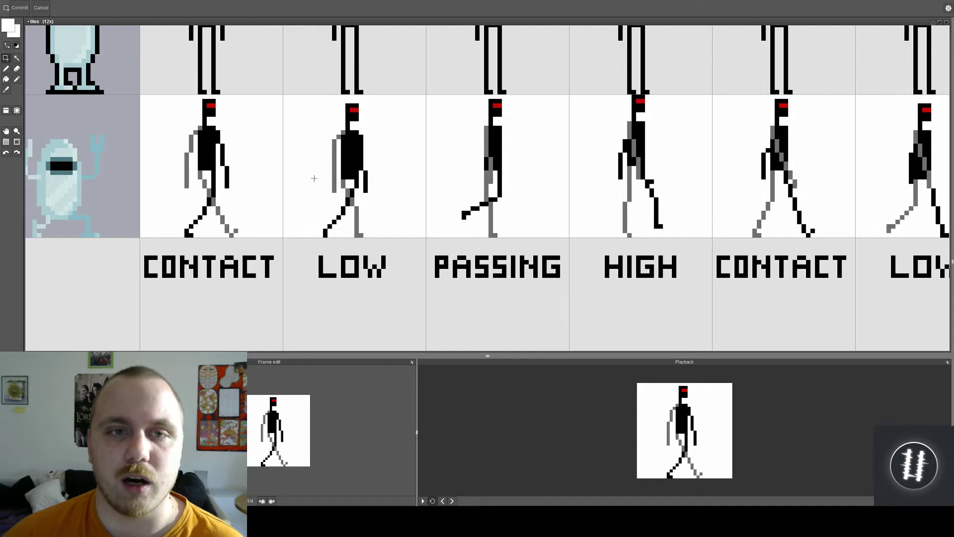
{"action": "scroll", "coordinate": [359, 204], "scroll_direction": "down", "scroll_amount": 2}
{"action": "left_click_drag", "start_coordinate": [359, 204], "coordinate": [215, 216]}
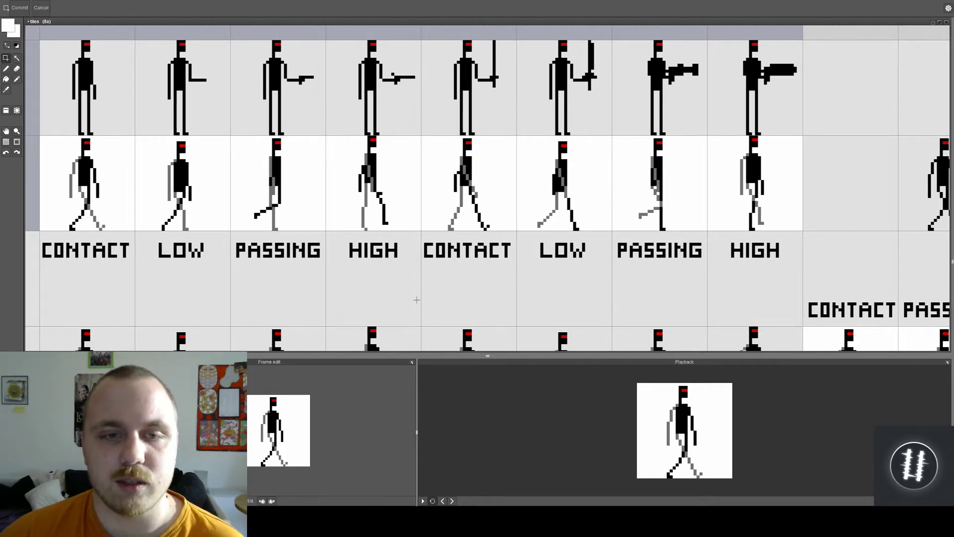
{"action": "left_click_drag", "start_coordinate": [417, 300], "coordinate": [69, 218]}
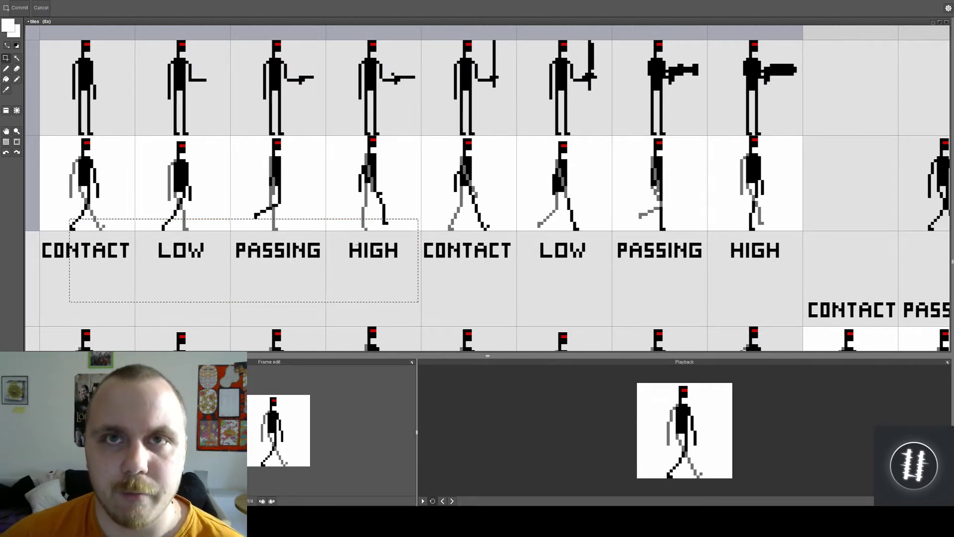
{"action": "left_click", "coordinate": [430, 265]}
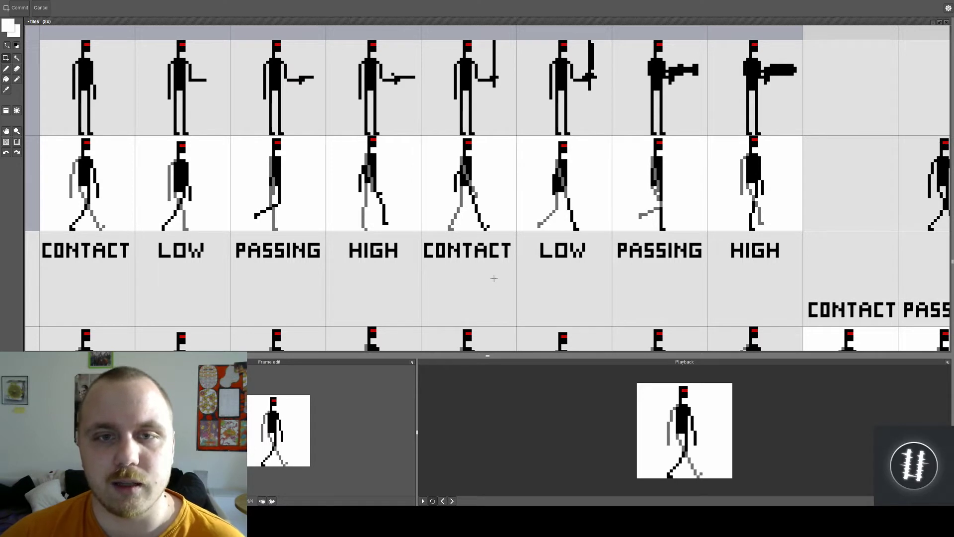
{"action": "left_click_drag", "start_coordinate": [52, 144], "coordinate": [417, 234]}
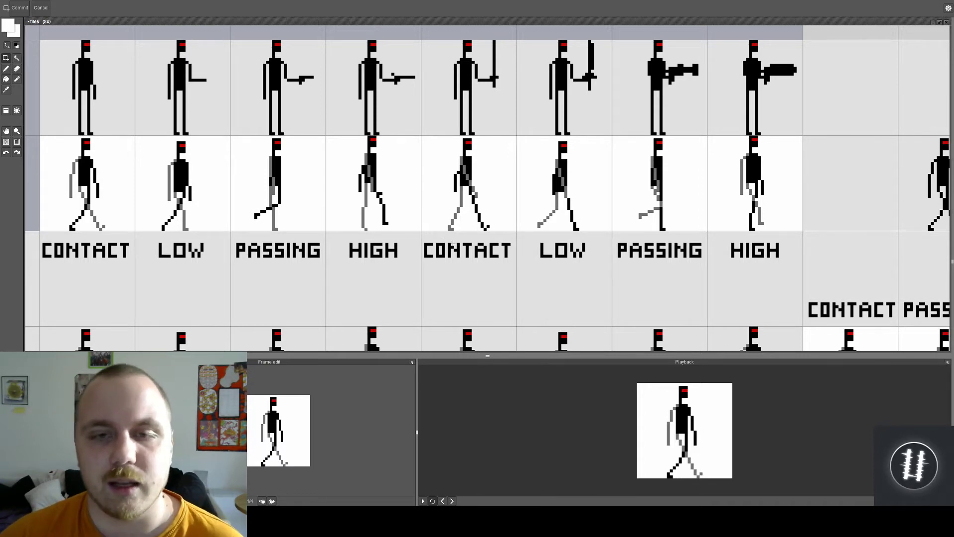
Step: Enlarge the playback area in width and height and play the eight-frame walk animation
{"action": "scroll", "coordinate": [784, 277], "scroll_direction": "down", "scroll_amount": 2}
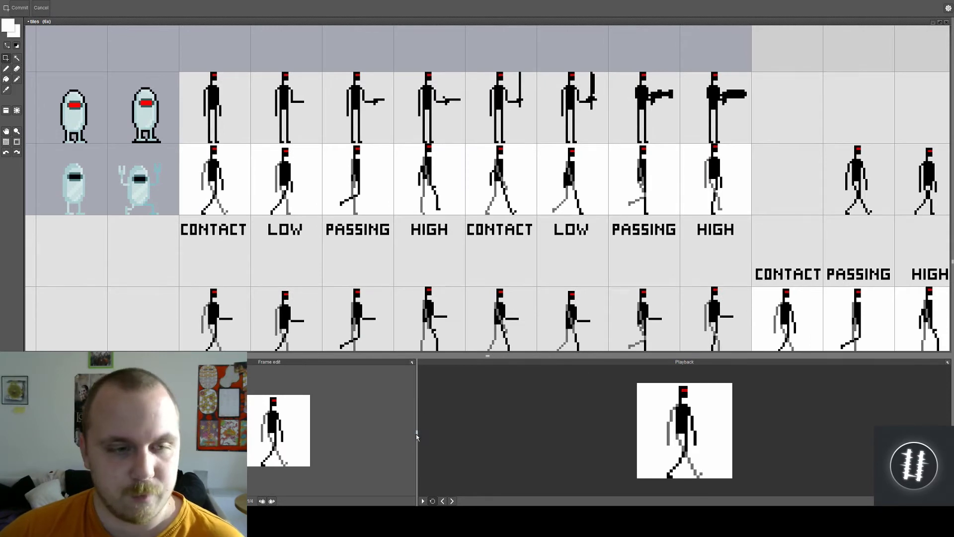
{"action": "left_click_drag", "start_coordinate": [416, 436], "coordinate": [247, 437]}
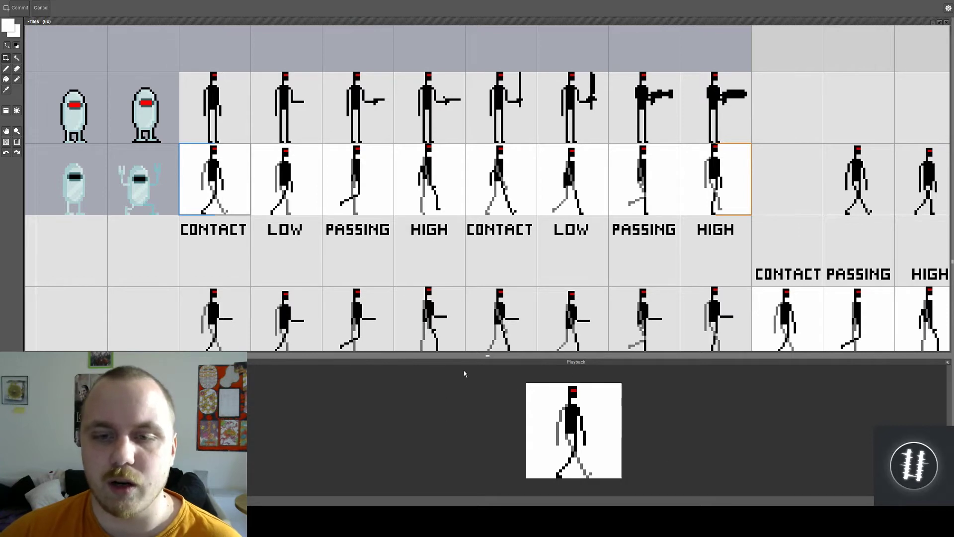
{"action": "left_click_drag", "start_coordinate": [489, 356], "coordinate": [488, 291]}
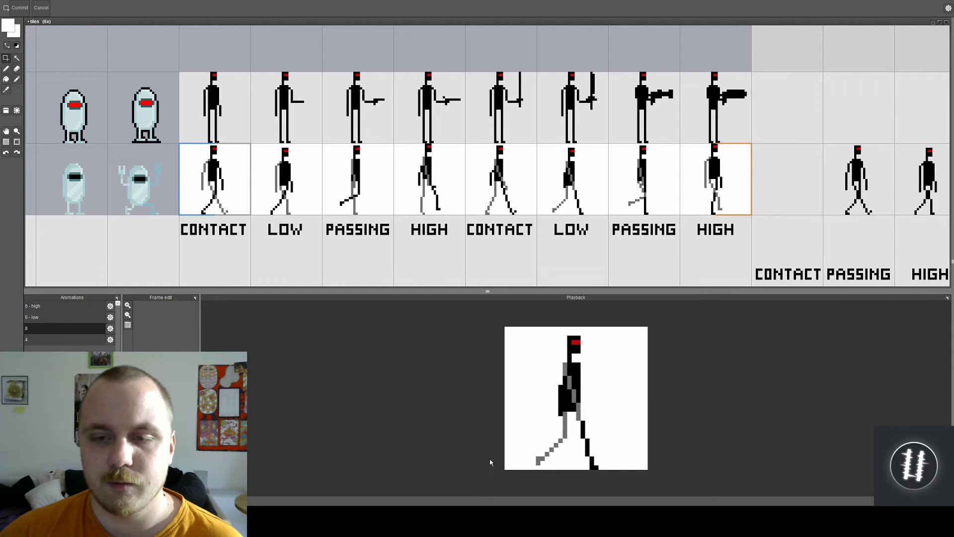
{"action": "scroll", "coordinate": [602, 413], "scroll_direction": "down", "scroll_amount": 2}
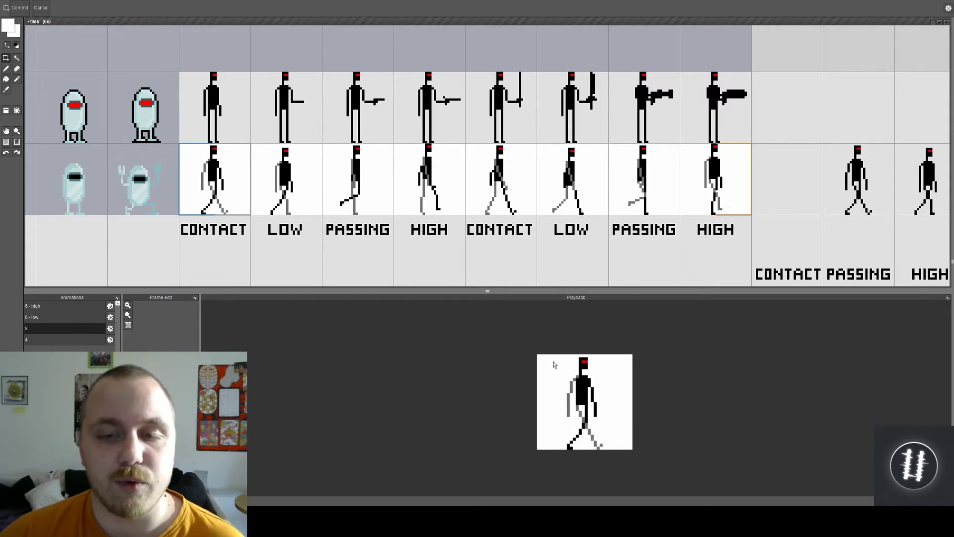
Step: Set the eight-frame animation's frame duration to 125 ms and enlarge its playback preview
{"action": "left_click", "coordinate": [110, 328]}
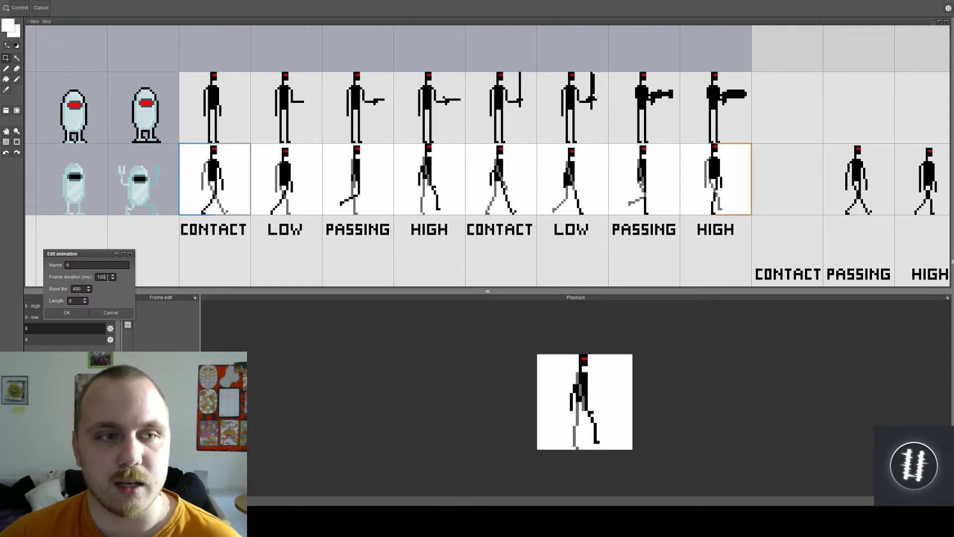
{"action": "left_click_drag", "start_coordinate": [108, 278], "coordinate": [96, 277]}
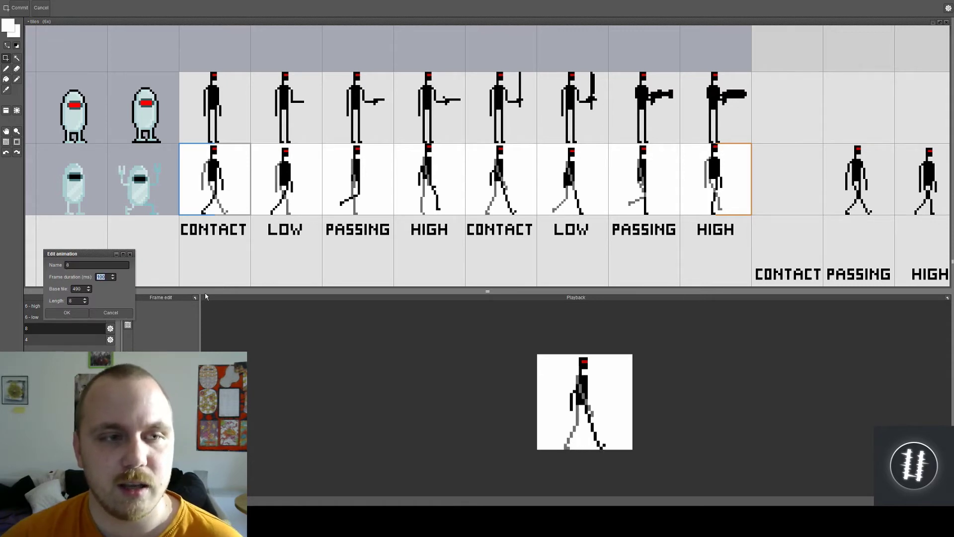
{"action": "type", "text": "125"}
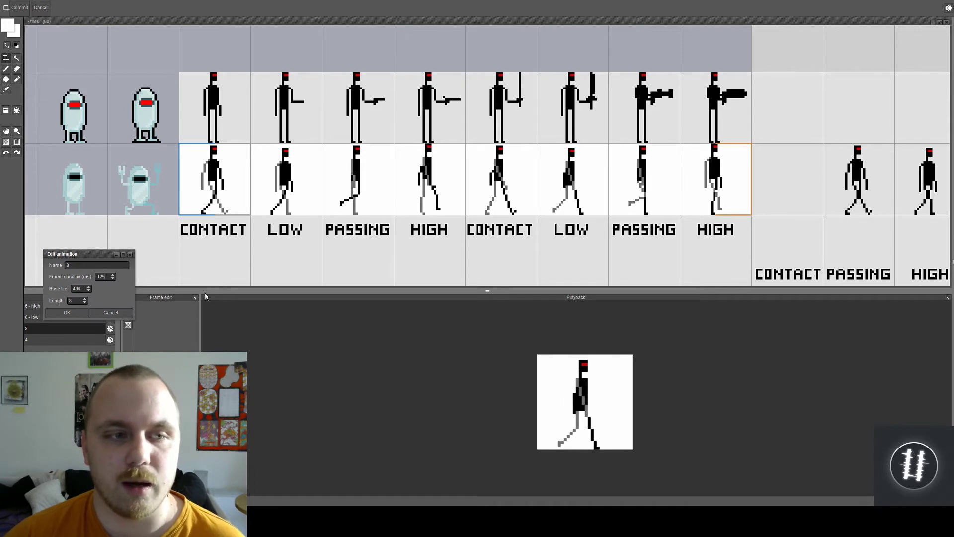
{"action": "key", "text": "Return"}
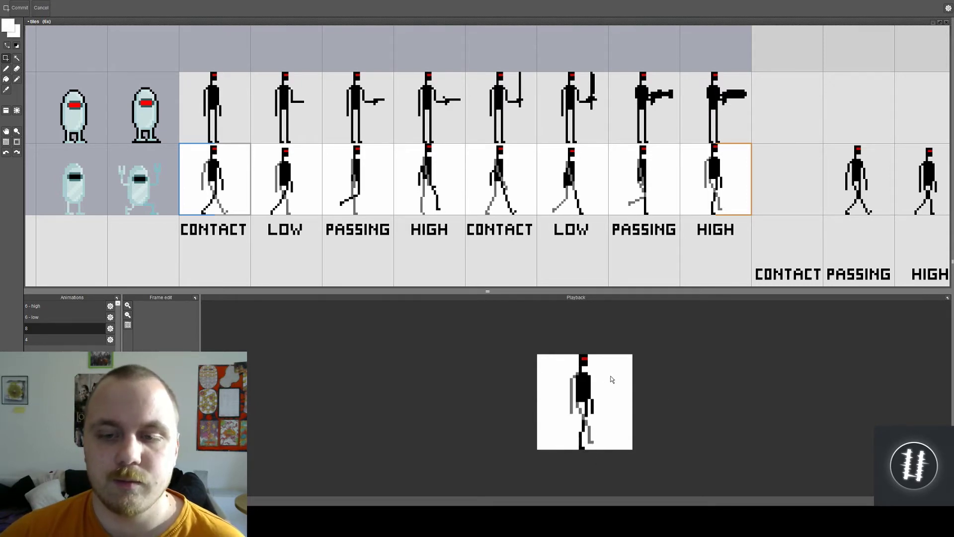
{"action": "scroll", "coordinate": [611, 385], "scroll_direction": "up", "scroll_amount": 1}
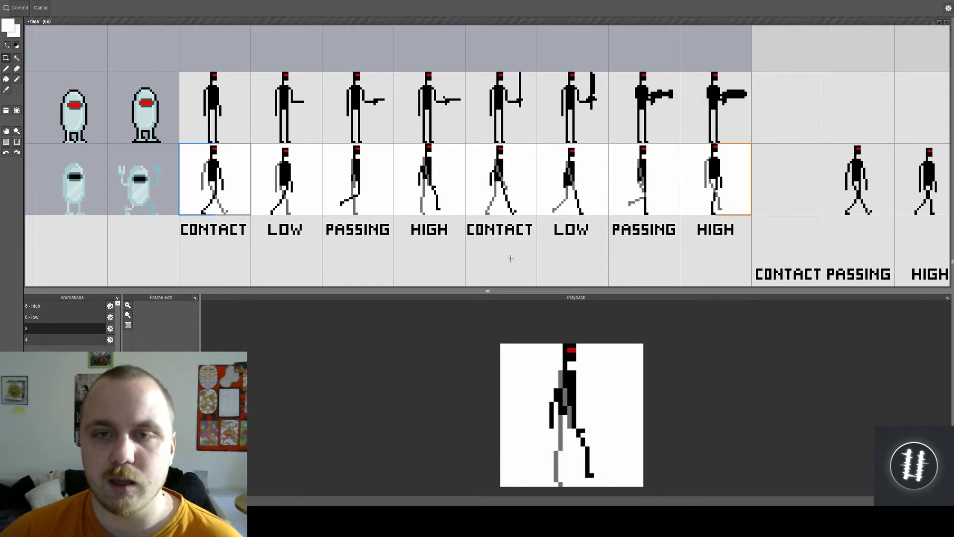
Step: Examine the eight labelled poses of the full walk cycle on the tile sheet
{"action": "scroll", "coordinate": [505, 245], "scroll_direction": "down", "scroll_amount": 2}
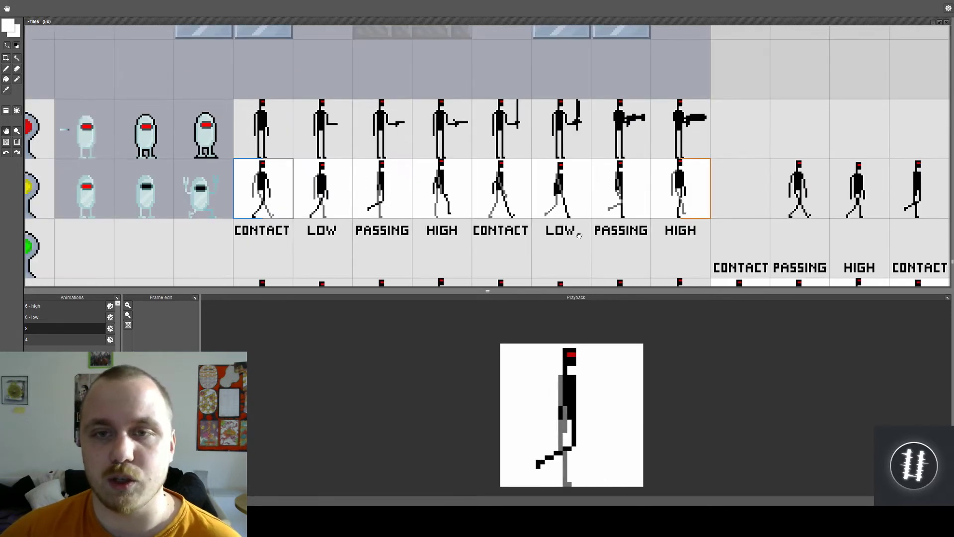
{"action": "scroll", "coordinate": [535, 205], "scroll_direction": "up", "scroll_amount": 1}
{"action": "scroll", "coordinate": [450, 192], "scroll_direction": "up", "scroll_amount": 1}
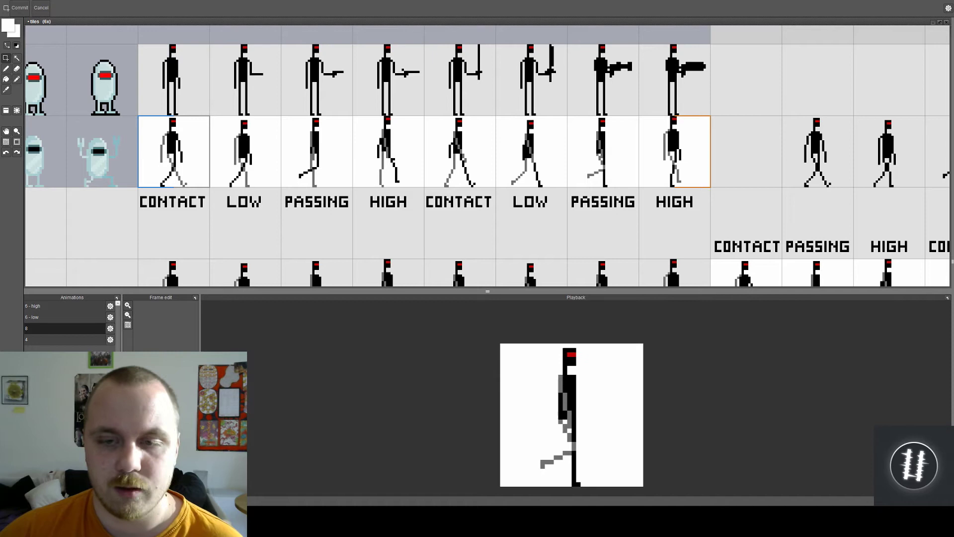
{"action": "scroll", "coordinate": [441, 225], "scroll_direction": "down", "scroll_amount": 1}
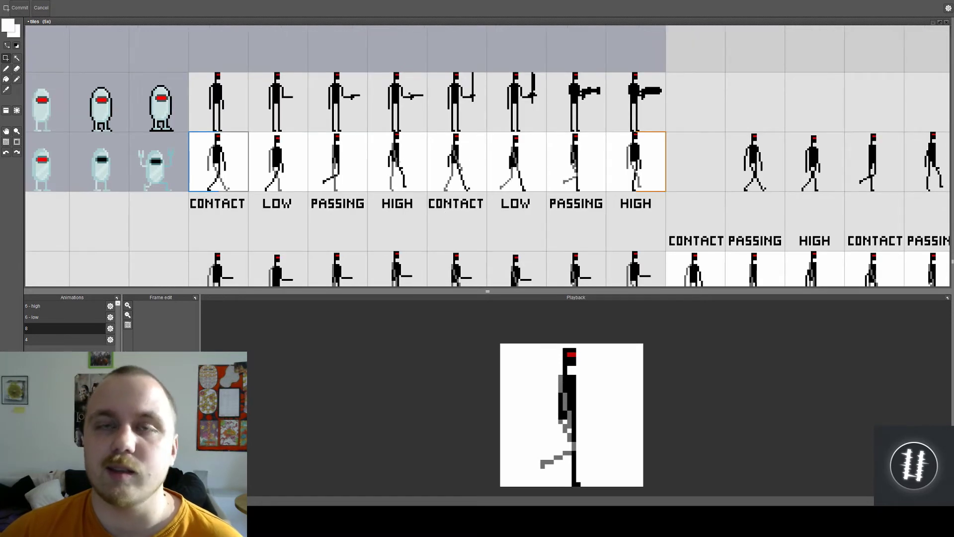
{"action": "scroll", "coordinate": [356, 132], "scroll_direction": "up", "scroll_amount": 1}
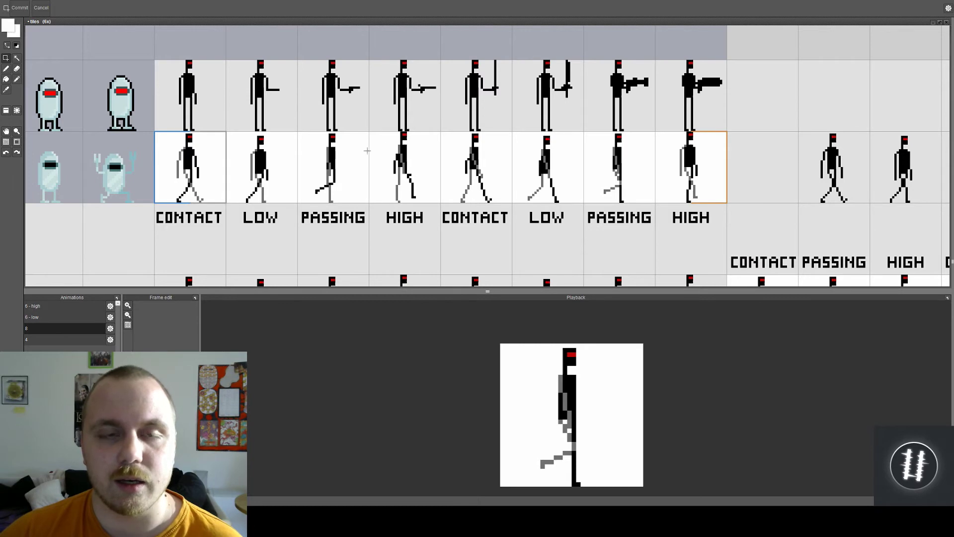
{"action": "scroll", "coordinate": [171, 144], "scroll_direction": "up", "scroll_amount": 2}
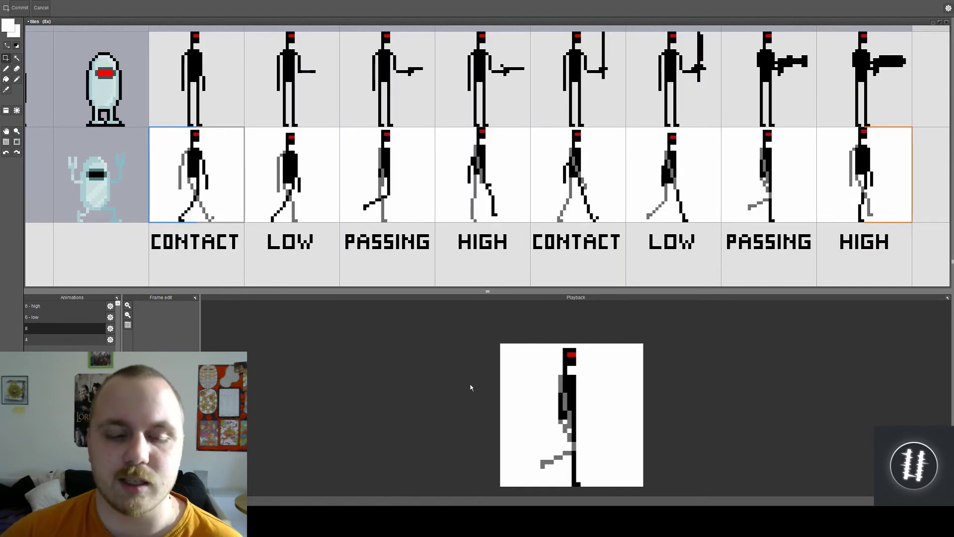
{"action": "left_click_drag", "start_coordinate": [588, 278], "coordinate": [479, 255]}
{"action": "key", "text": "ctrl+v"}
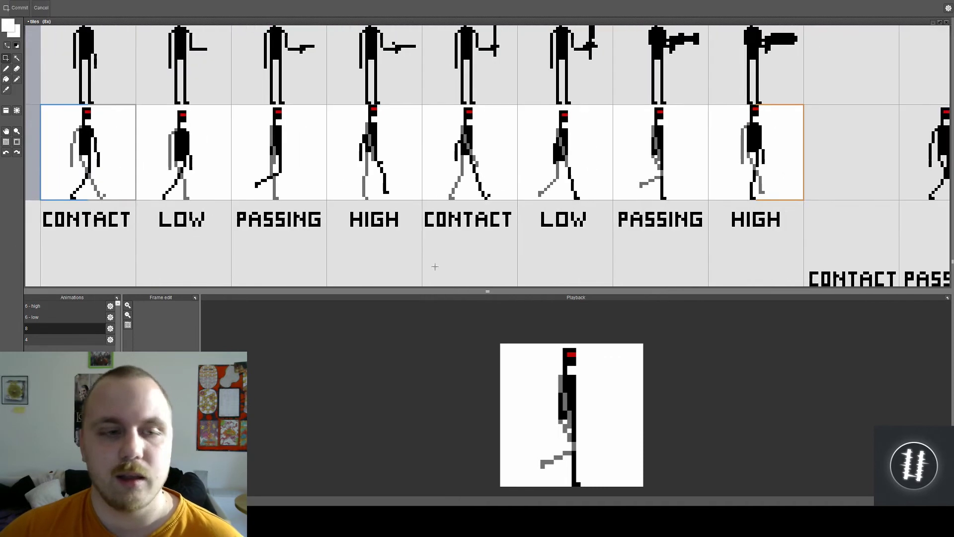
Step: Play the four-frame animation and locate its alternating Contact and Passing frames on the tile sheet
{"action": "left_click", "coordinate": [67, 339]}
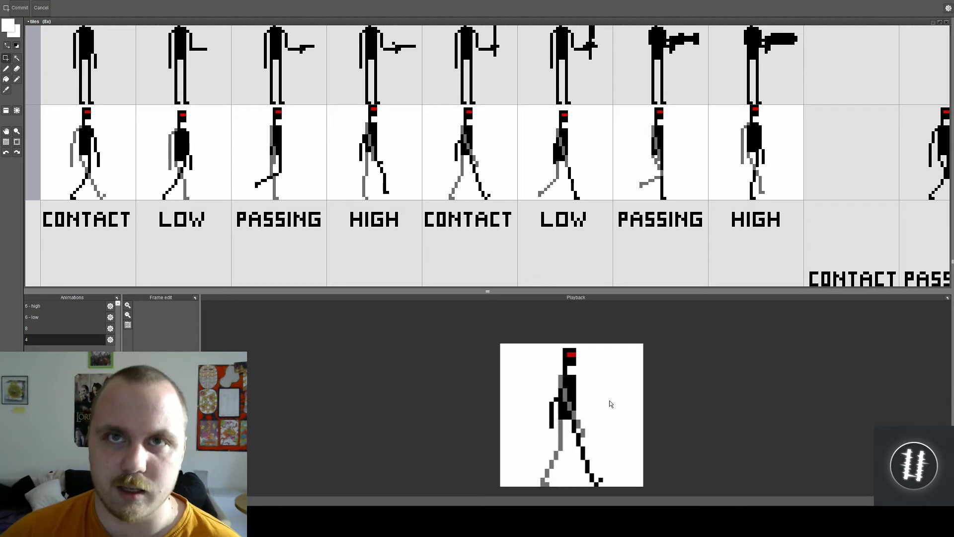
{"action": "scroll", "coordinate": [597, 375], "scroll_direction": "down", "scroll_amount": 1}
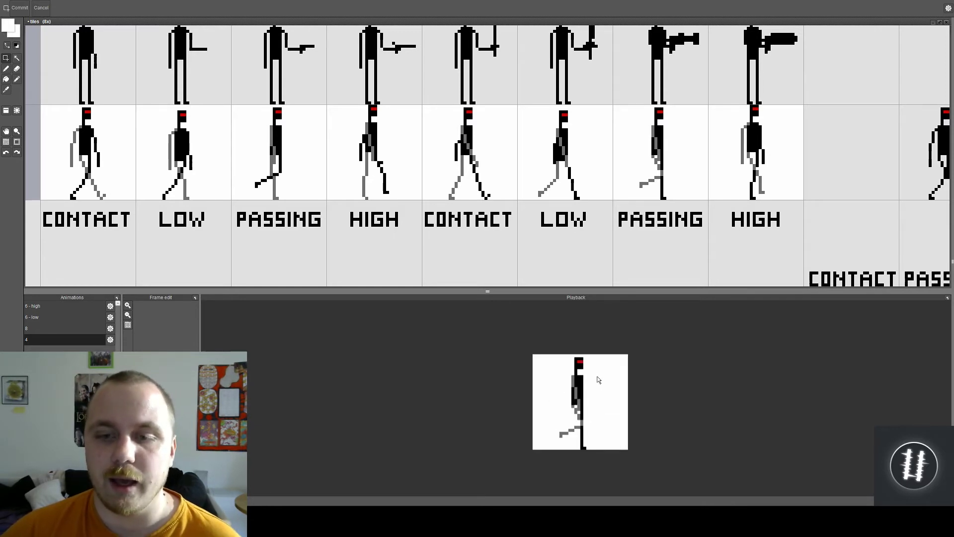
{"action": "key", "text": "space"}
{"action": "left_click_drag", "start_coordinate": [740, 225], "coordinate": [163, 105]}
{"action": "scroll", "coordinate": [422, 149], "scroll_direction": "down", "scroll_amount": 1}
{"action": "left_click_drag", "start_coordinate": [612, 192], "coordinate": [207, 149]}
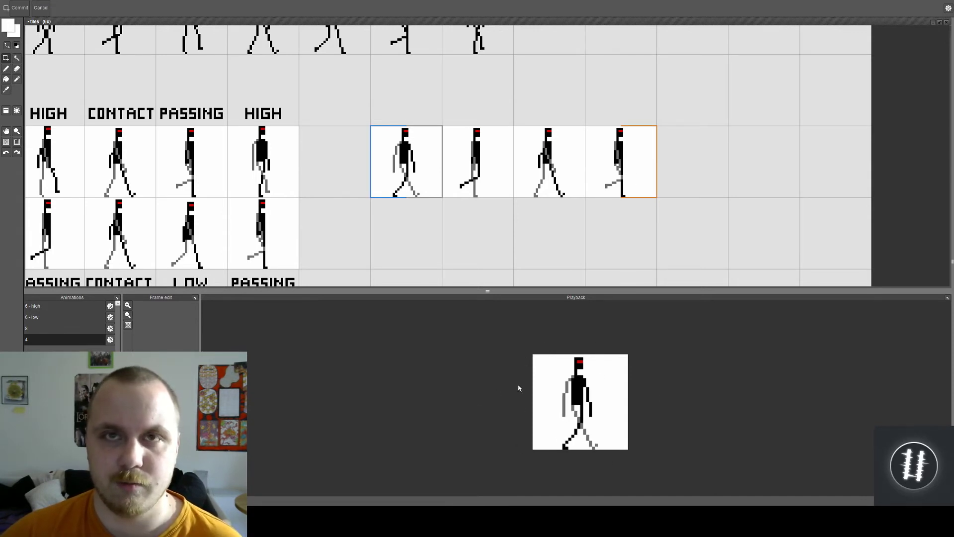
Step: Play the eight-frame animation again for comparison with the four-frame version
{"action": "scroll", "coordinate": [451, 227], "scroll_direction": "down", "scroll_amount": 1}
{"action": "key", "text": "space"}
{"action": "mouse_move", "coordinate": [384, 197]}
{"action": "left_mouse_down"}
{"action": "mouse_move", "coordinate": [668, 239]}
{"action": "mouse_move", "coordinate": [612, 235]}
{"action": "mouse_move", "coordinate": [785, 246]}
{"action": "left_mouse_up"}
{"action": "mouse_move", "coordinate": [550, 211]}
{"action": "left_mouse_down"}
{"action": "mouse_move", "coordinate": [739, 225]}
{"action": "mouse_move", "coordinate": [589, 212]}
{"action": "mouse_move", "coordinate": [598, 213]}
{"action": "left_mouse_up"}
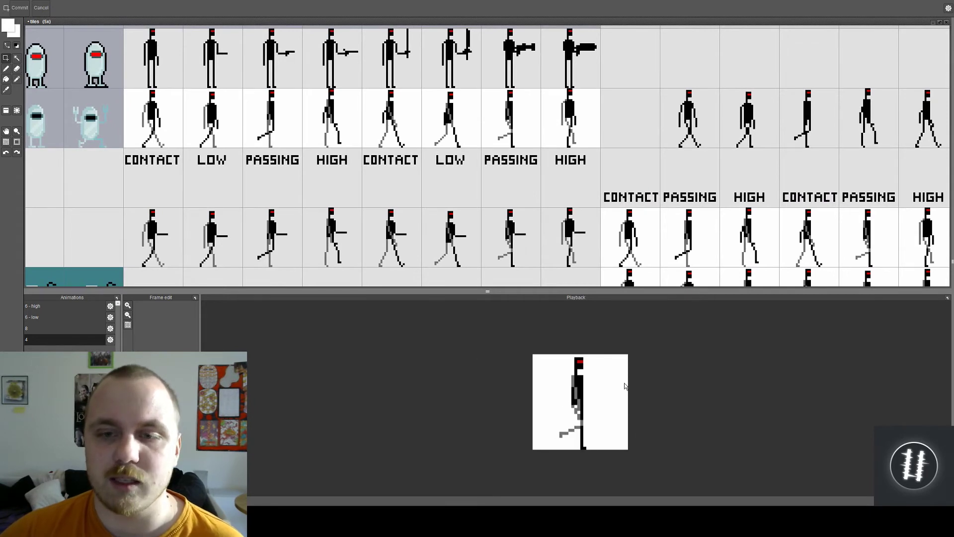
{"action": "left_click", "coordinate": [91, 329]}
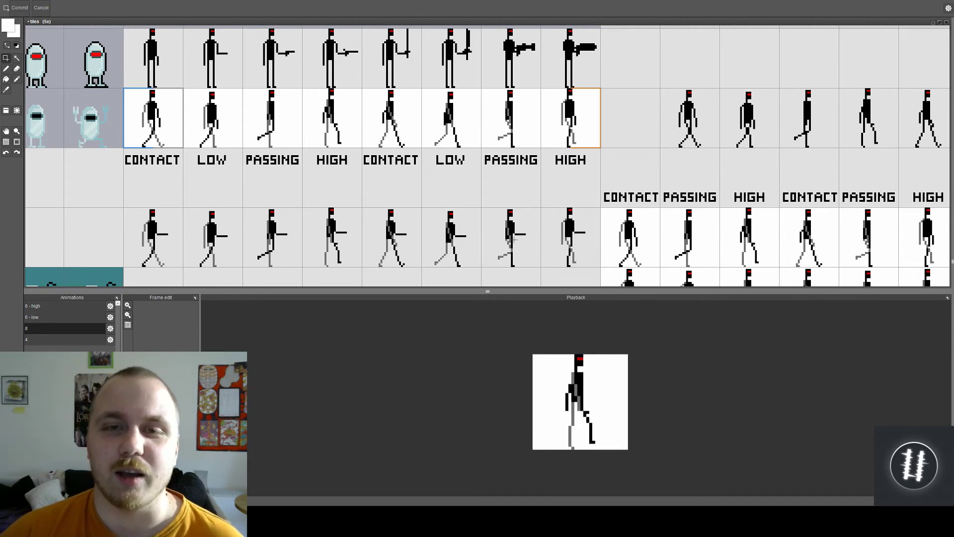
Step: Examine the two labelled six-frame walk rows and the four-frame row beside them
{"action": "scroll", "coordinate": [517, 235], "scroll_direction": "down", "scroll_amount": 1}
{"action": "left_click_drag", "start_coordinate": [656, 223], "coordinate": [450, 158]}
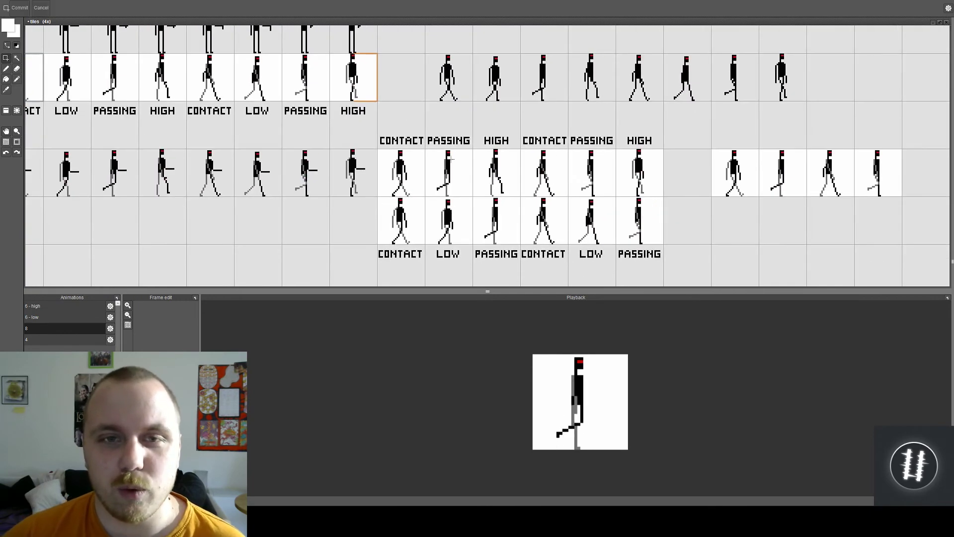
{"action": "left_click_drag", "start_coordinate": [523, 188], "coordinate": [464, 173]}
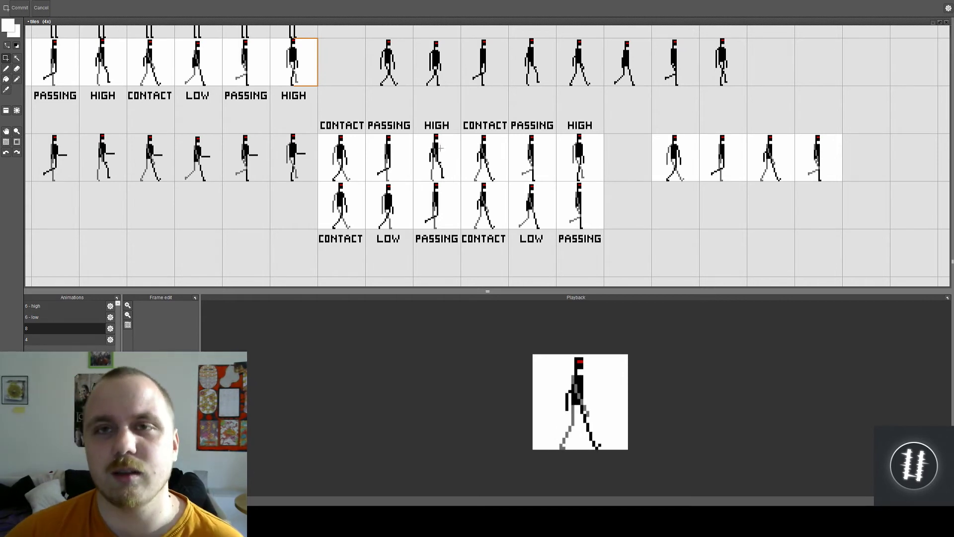
{"action": "scroll", "coordinate": [554, 133], "scroll_direction": "up", "scroll_amount": 1}
{"action": "left_click_drag", "start_coordinate": [542, 147], "coordinate": [516, 134]}
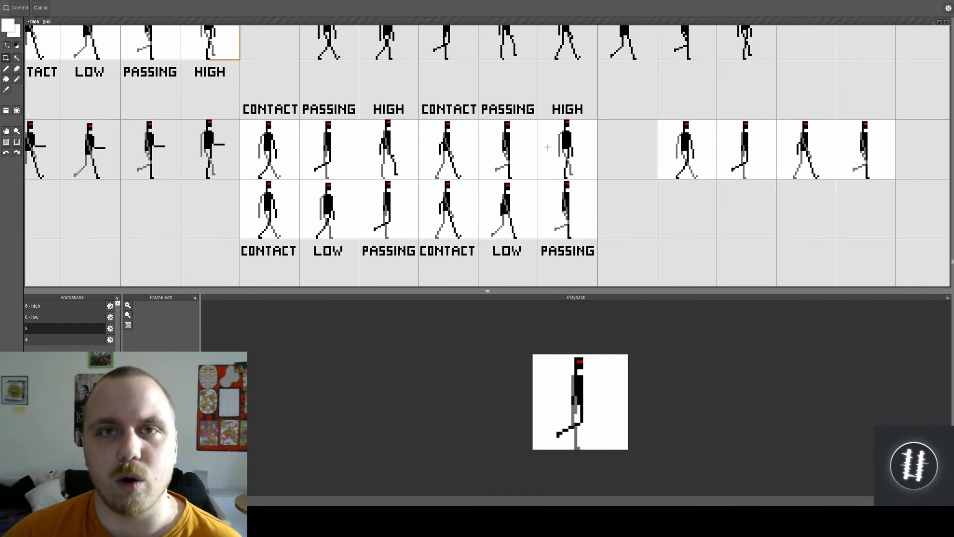
{"action": "left_click_drag", "start_coordinate": [547, 147], "coordinate": [515, 151]}
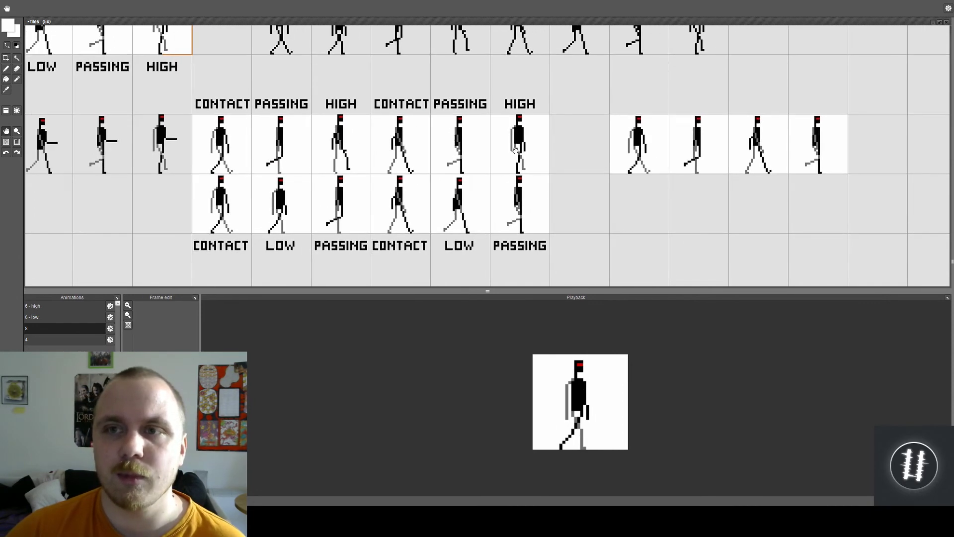
Step: Play the four-frame animation followed by the 6 - high version, and compare their poses on the sheet
{"action": "left_click", "coordinate": [51, 342]}
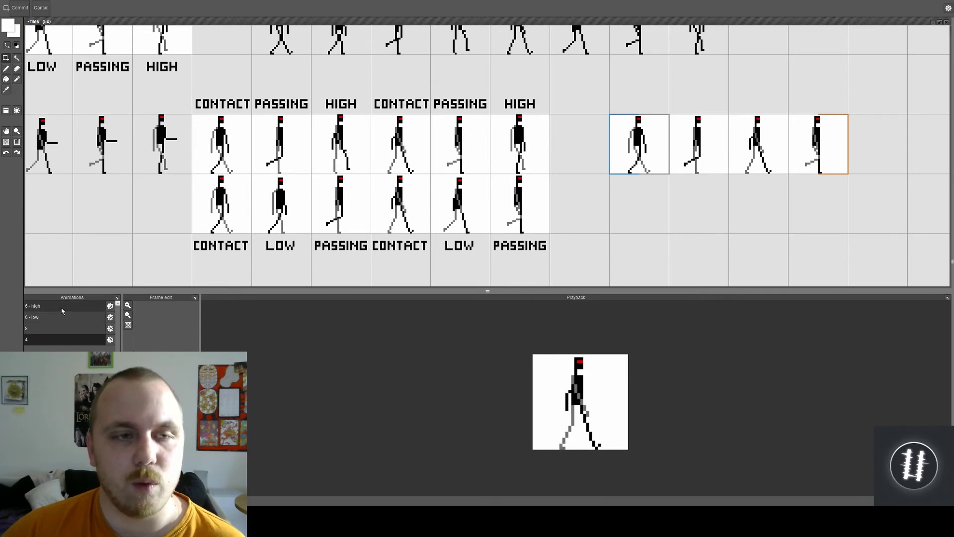
{"action": "left_click", "coordinate": [98, 309]}
{"action": "left_click_drag", "start_coordinate": [275, 175], "coordinate": [352, 186]}
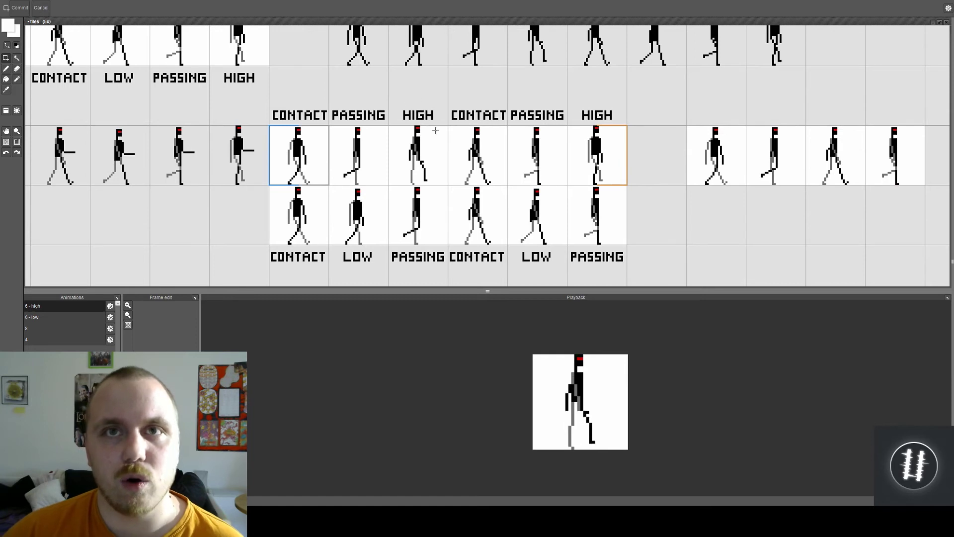
{"action": "scroll", "coordinate": [418, 172], "scroll_direction": "down", "scroll_amount": 1}
{"action": "left_click_drag", "start_coordinate": [252, 147], "coordinate": [569, 213]}
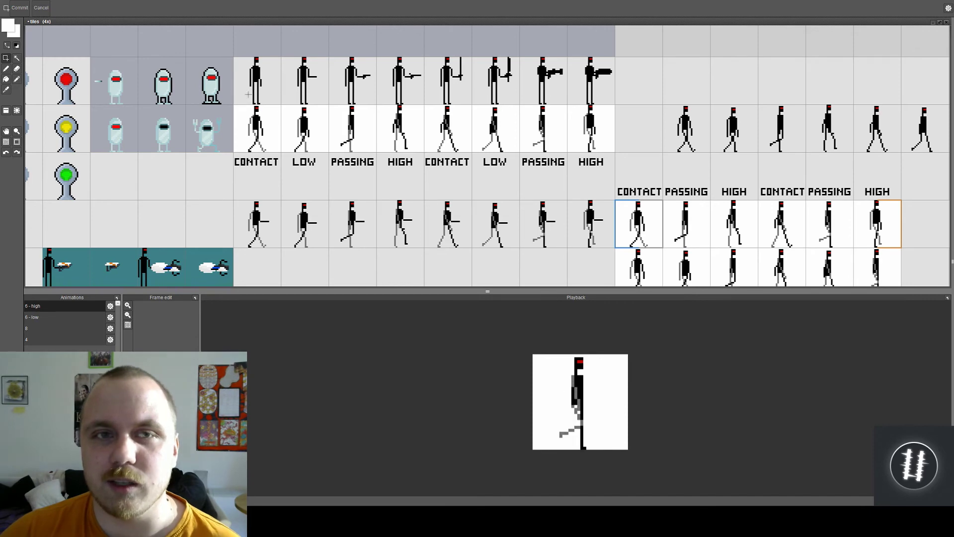
Step: Compare the full eight-frame row with the six-frame rows and check the 6 - high playback enlarged
{"action": "left_click_drag", "start_coordinate": [240, 96], "coordinate": [617, 178]}
{"action": "left_click", "coordinate": [627, 181]}
{"action": "left_click_drag", "start_coordinate": [715, 192], "coordinate": [478, 128]}
{"action": "left_click_drag", "start_coordinate": [615, 199], "coordinate": [499, 157]}
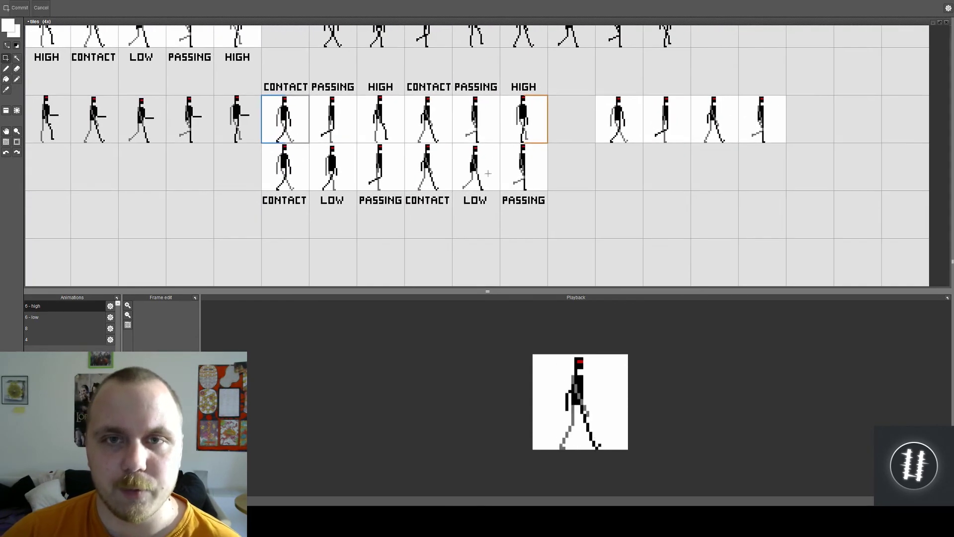
{"action": "scroll", "coordinate": [445, 159], "scroll_direction": "up", "scroll_amount": 1}
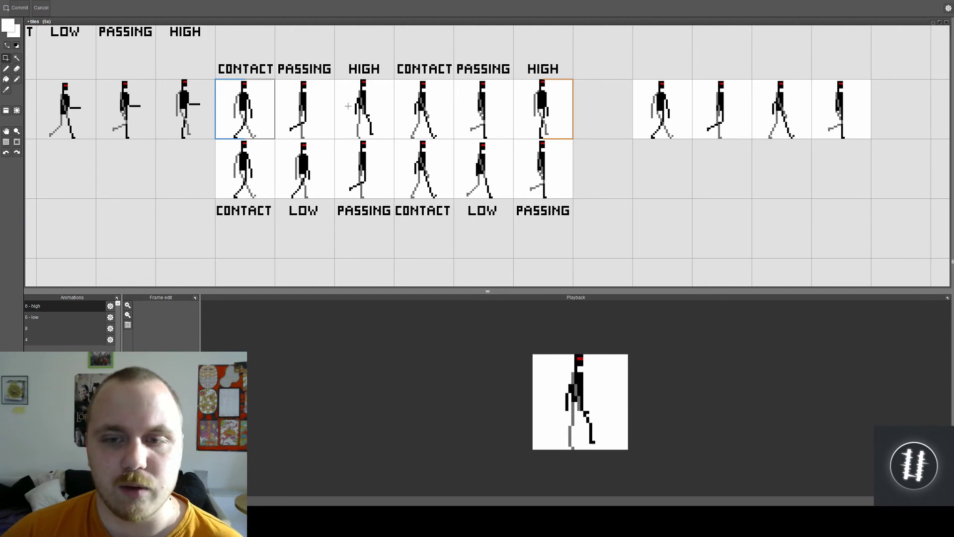
{"action": "scroll", "coordinate": [595, 391], "scroll_direction": "up", "scroll_amount": 1}
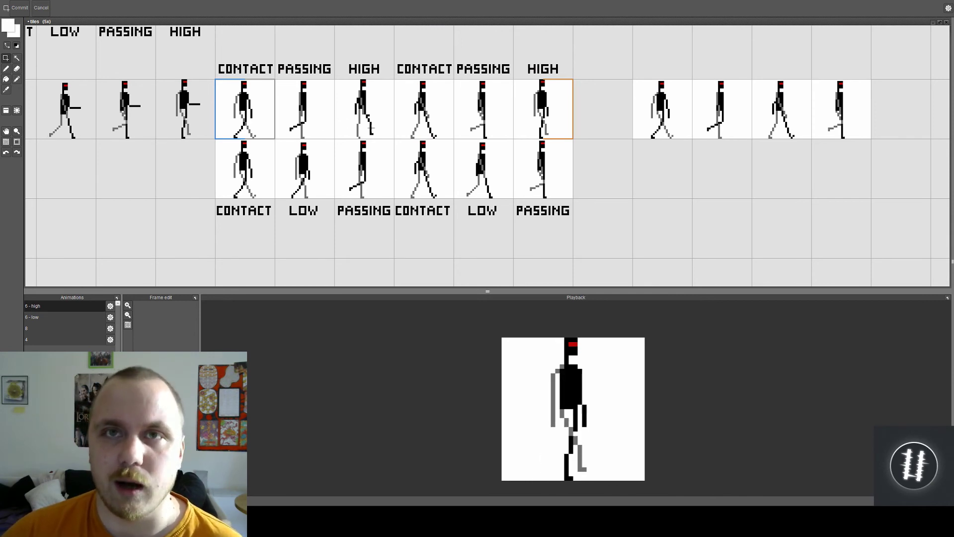
Step: Alternate playback between the 6 - low and 6 - high animations to compare the two six-frame walks
{"action": "left_click", "coordinate": [48, 317]}
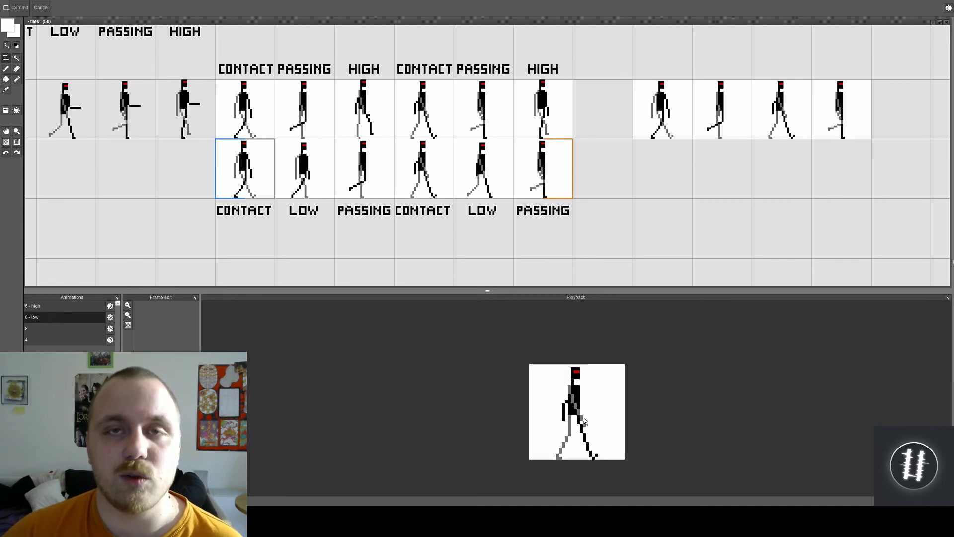
{"action": "left_click", "coordinate": [67, 308]}
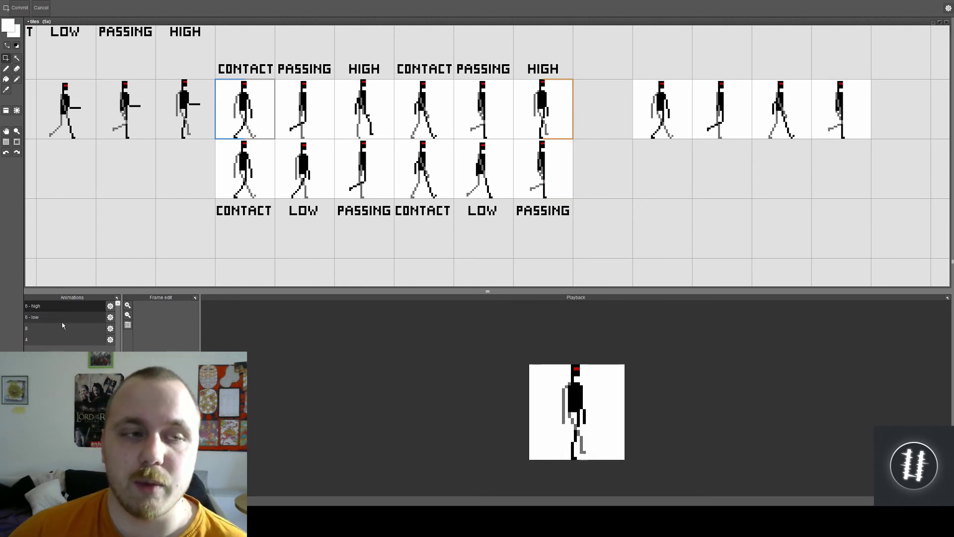
{"action": "left_click", "coordinate": [63, 318]}
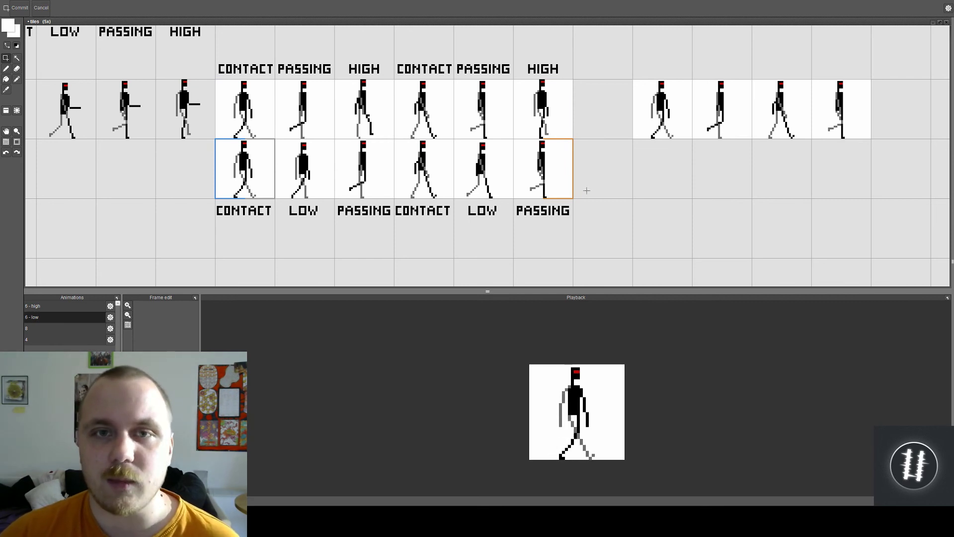
{"action": "scroll", "coordinate": [586, 191], "scroll_direction": "down", "scroll_amount": 1}
{"action": "left_click_drag", "start_coordinate": [416, 121], "coordinate": [367, 155]}
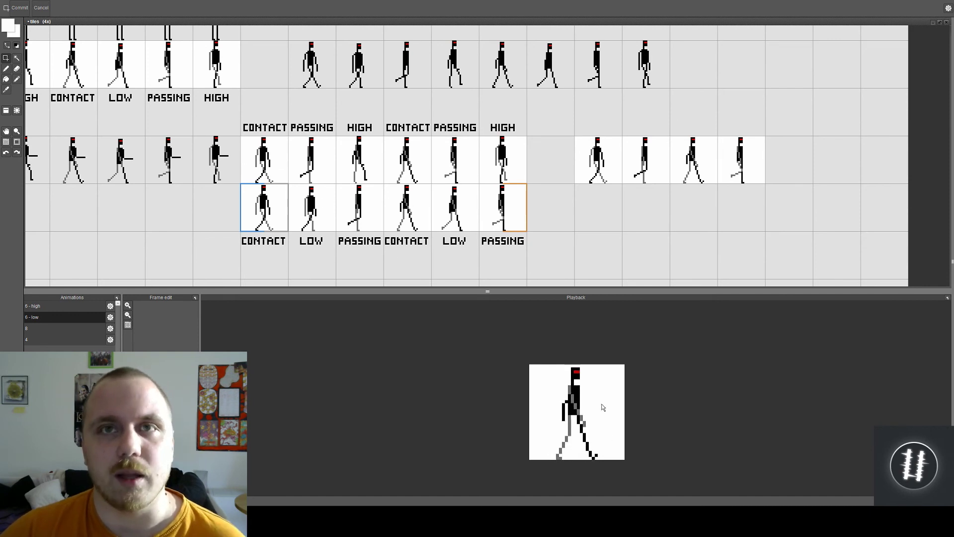
Step: Examine the row of eight walk frames with the arm held forward, below the labelled cycle
{"action": "scroll", "coordinate": [355, 176], "scroll_direction": "down", "scroll_amount": 1}
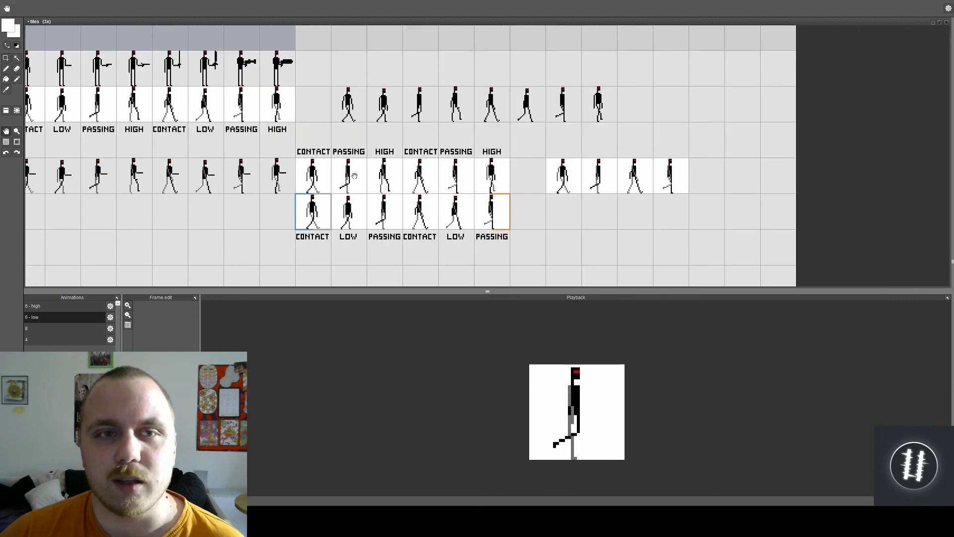
{"action": "left_click_drag", "start_coordinate": [354, 176], "coordinate": [474, 177]}
{"action": "scroll", "coordinate": [285, 168], "scroll_direction": "up", "scroll_amount": 2}
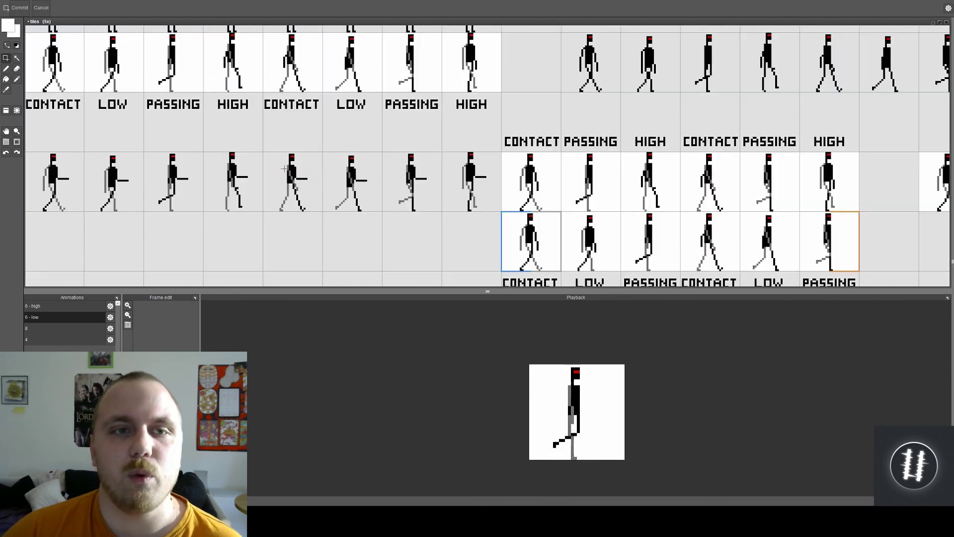
{"action": "left_click_drag", "start_coordinate": [285, 169], "coordinate": [412, 184]}
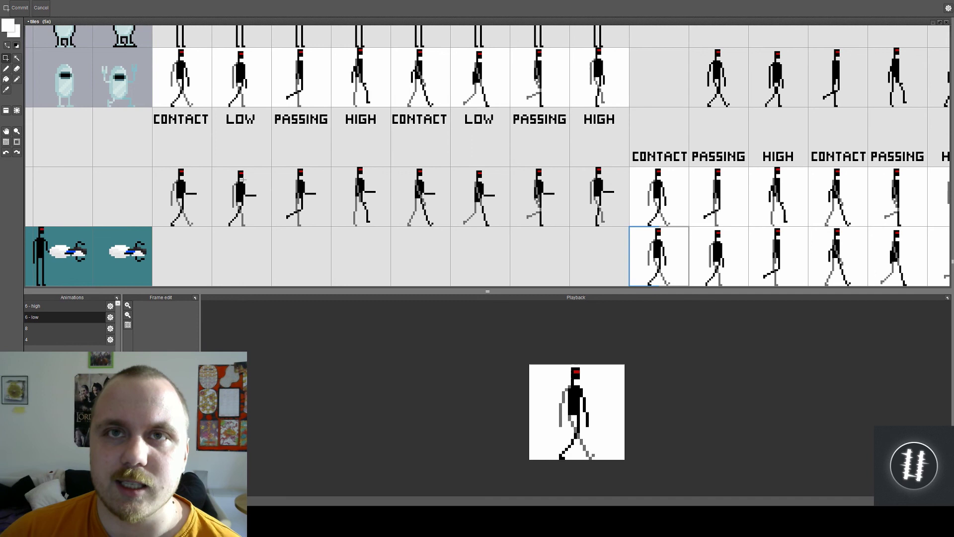
{"action": "scroll", "coordinate": [252, 207], "scroll_direction": "up", "scroll_amount": 1}
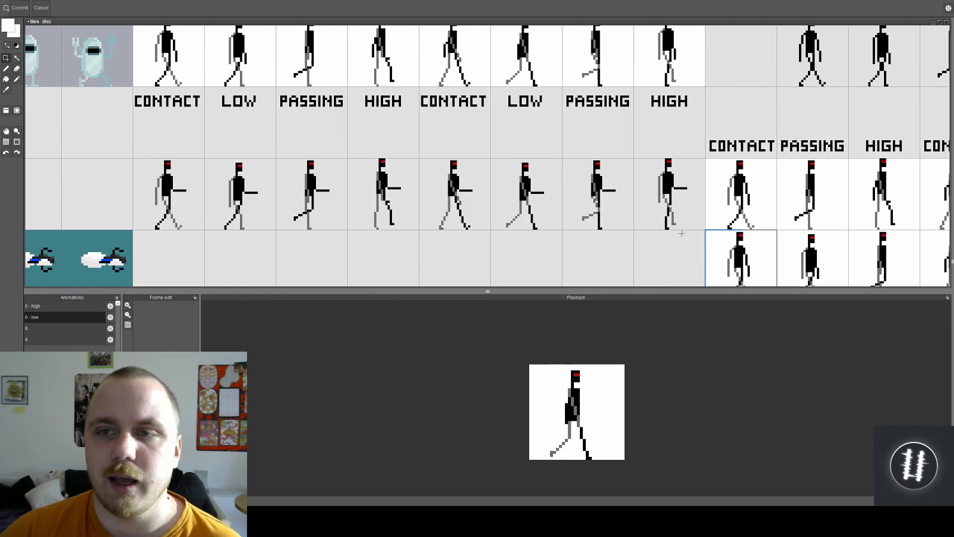
Step: Set the 6 - high animation's length to 8 and its base tile to the first arm-forward walk frame
{"action": "left_click", "coordinate": [73, 307]}
{"action": "left_click", "coordinate": [111, 307]}
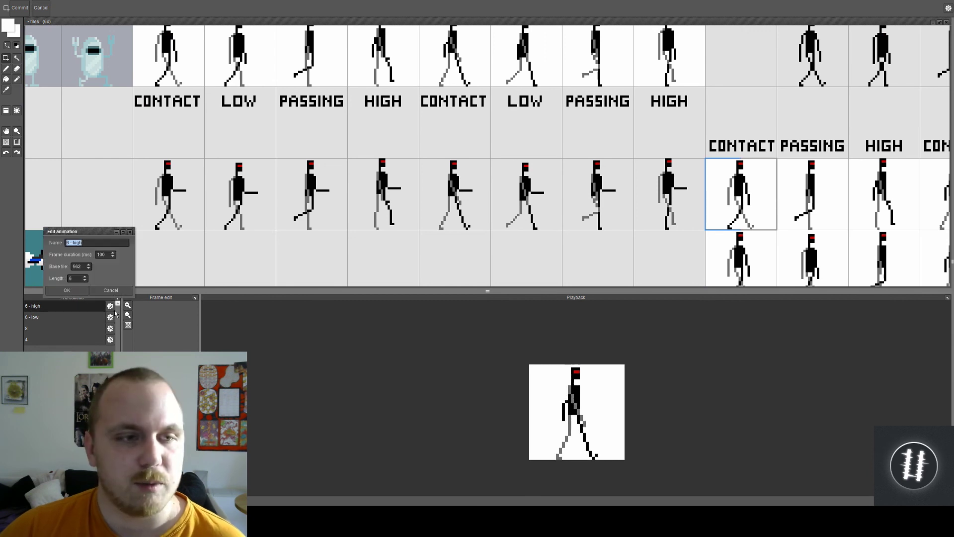
{"action": "left_click", "coordinate": [86, 277]}
{"action": "left_click", "coordinate": [86, 277]}
{"action": "left_click", "coordinate": [89, 269]}
{"action": "left_click", "coordinate": [89, 268]}
{"action": "left_click", "coordinate": [89, 269]}
{"action": "left_click", "coordinate": [89, 269]}
{"action": "left_click", "coordinate": [89, 268]}
{"action": "left_click", "coordinate": [89, 269]}
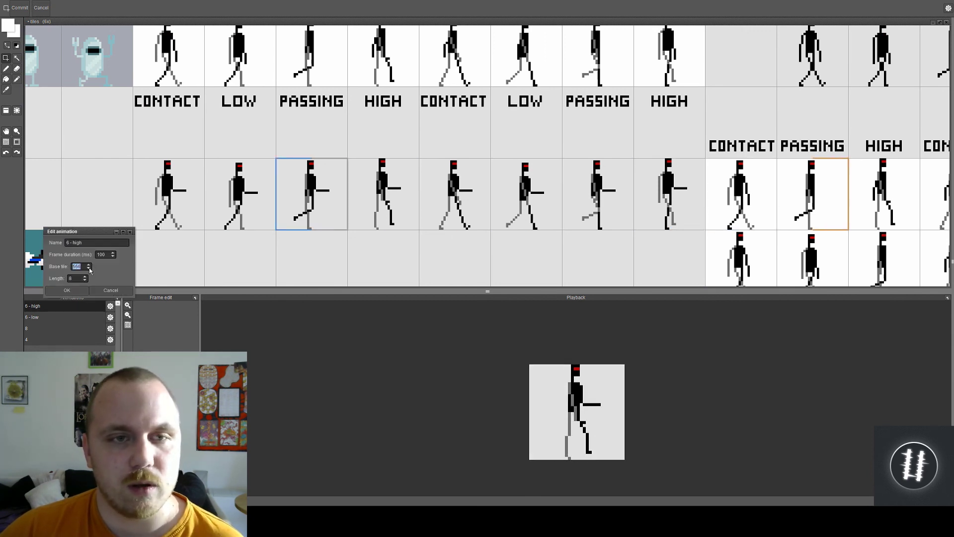
{"action": "left_click", "coordinate": [89, 268]}
{"action": "left_click", "coordinate": [65, 292]}
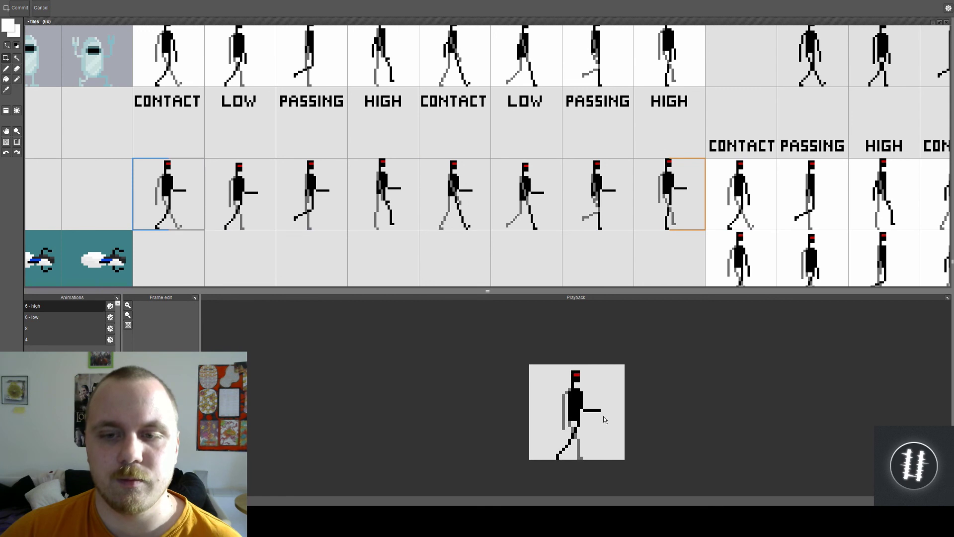
Step: Check the arm-forward walk at smaller playback sizes and minimise the tiles document
{"action": "scroll", "coordinate": [601, 410], "scroll_direction": "down", "scroll_amount": 1}
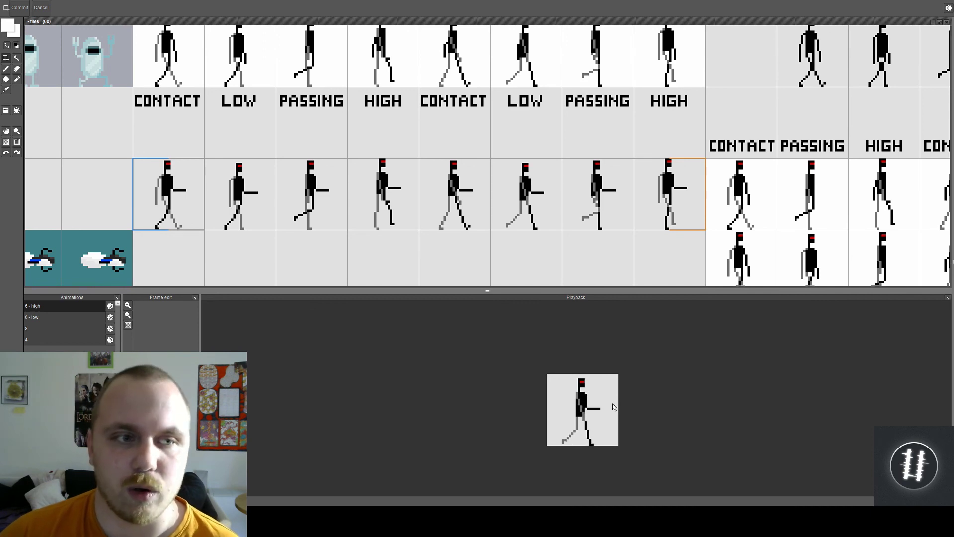
{"action": "scroll", "coordinate": [614, 403], "scroll_direction": "down", "scroll_amount": 1}
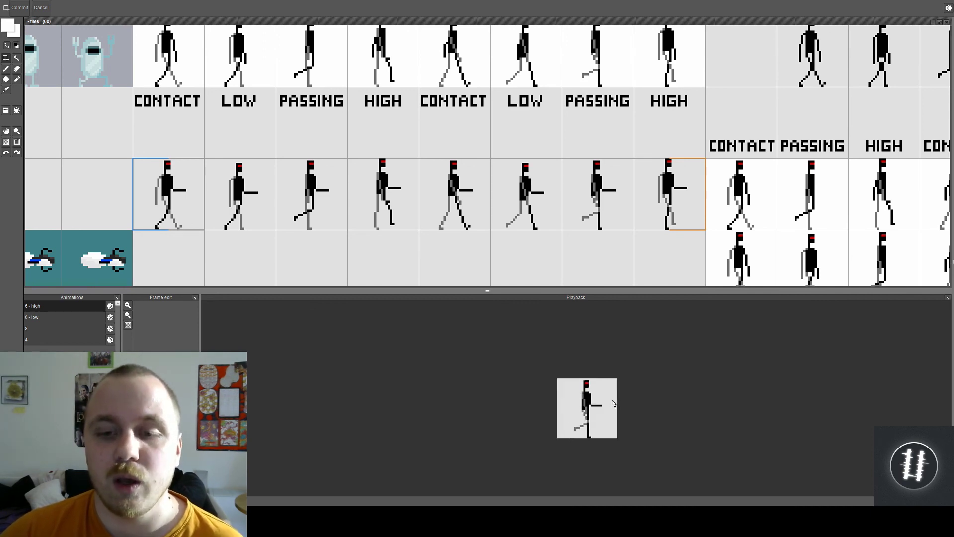
{"action": "scroll", "coordinate": [624, 186], "scroll_direction": "down", "scroll_amount": 2}
{"action": "key", "text": "space"}
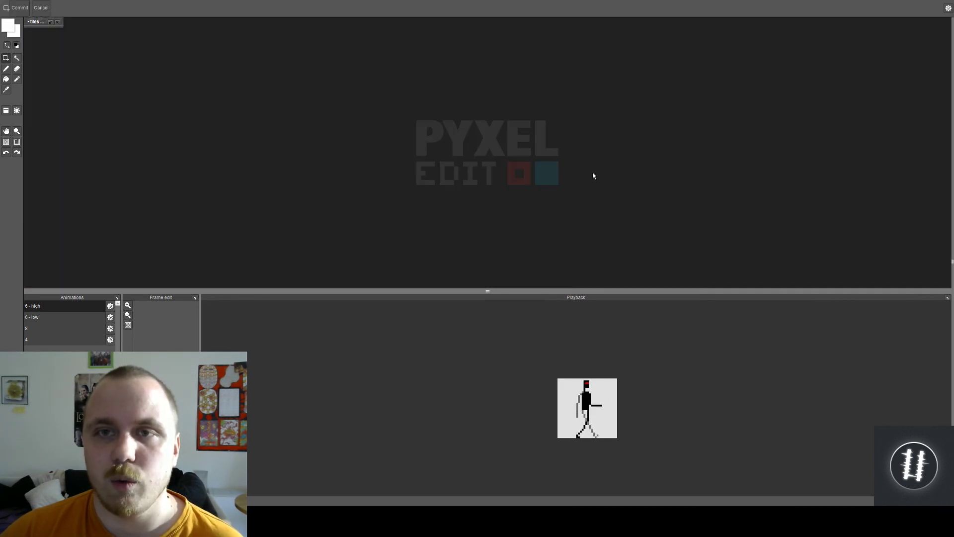